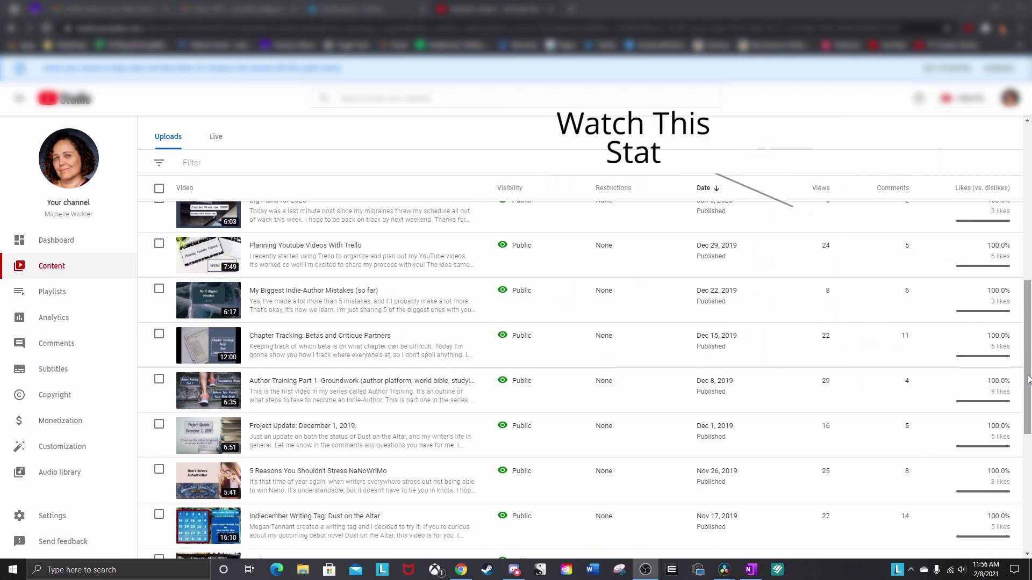
- Scroll the YouTube Studio content list up to show the Scrivener Tutorial video and its views
{"action": "scroll", "coordinate": [1028, 378], "scroll_direction": "up", "scroll_amount": 1}
{"action": "left_click_drag", "start_coordinate": [1028, 379], "coordinate": [1030, 341]}
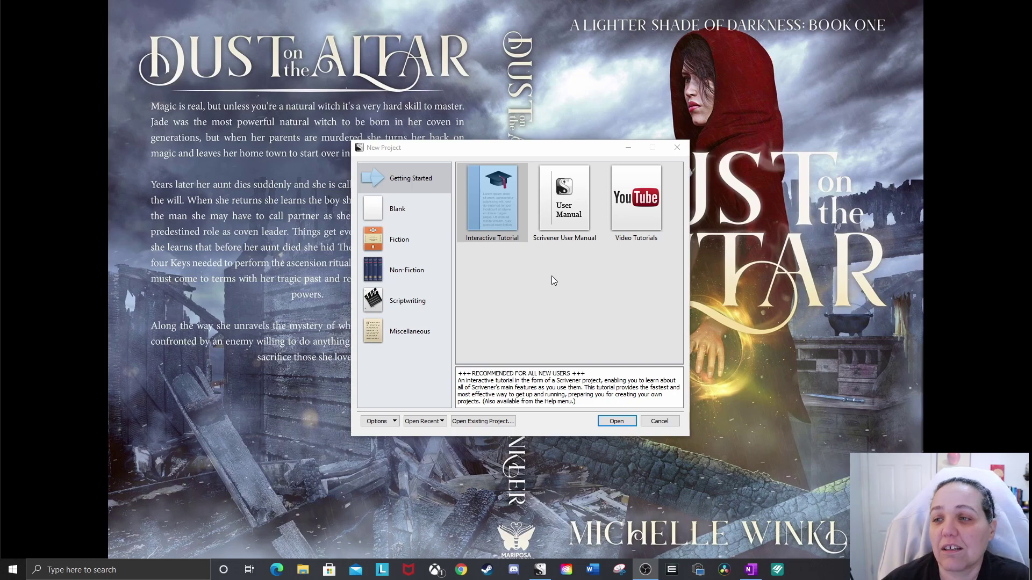
- Preview the Blank and Fiction templates, then open FictionNovel from Recent Projects in a restored window
{"action": "left_click", "coordinate": [396, 212]}
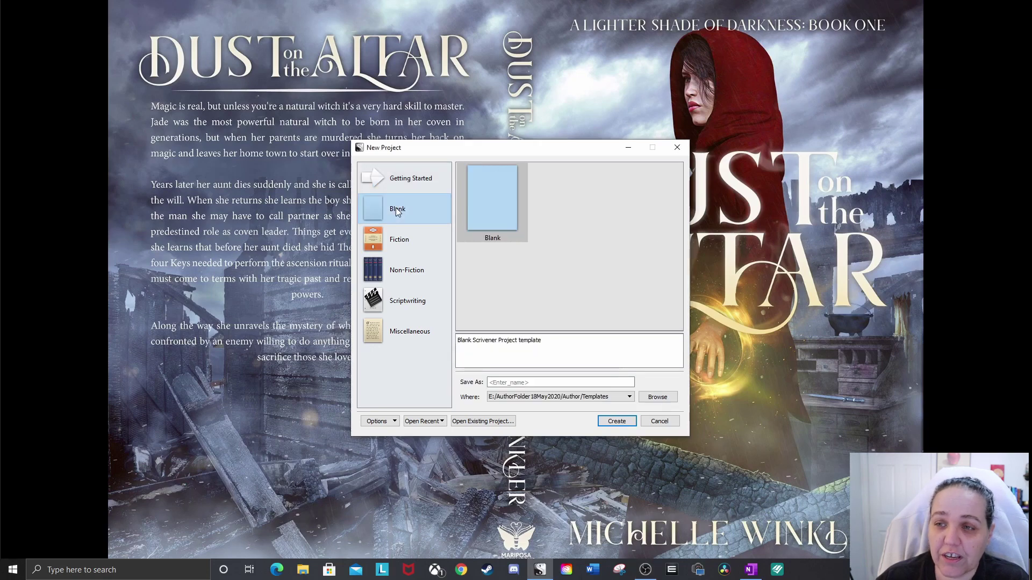
{"action": "left_click", "coordinate": [396, 241]}
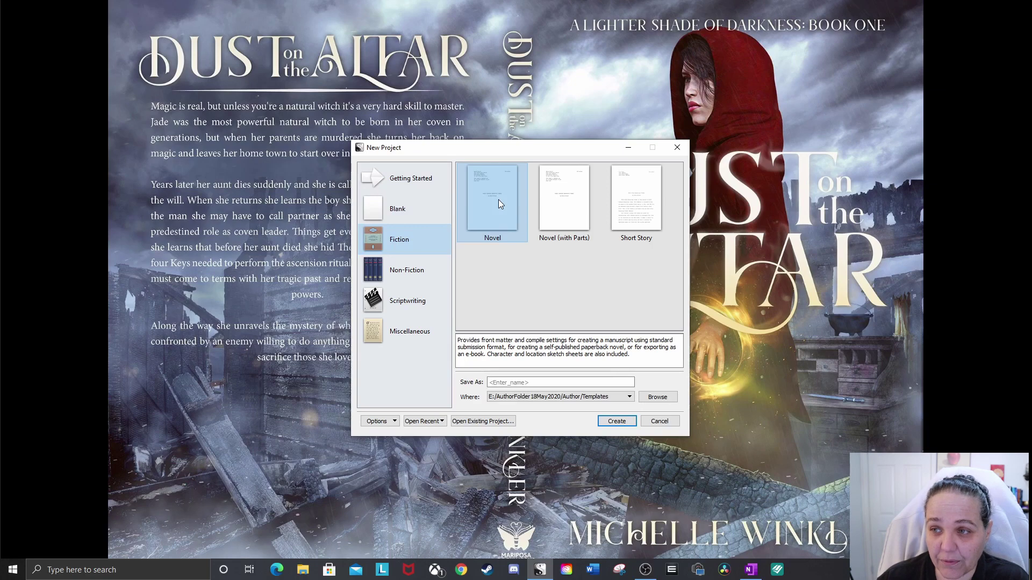
{"action": "mouse_move", "coordinate": [543, 575]}
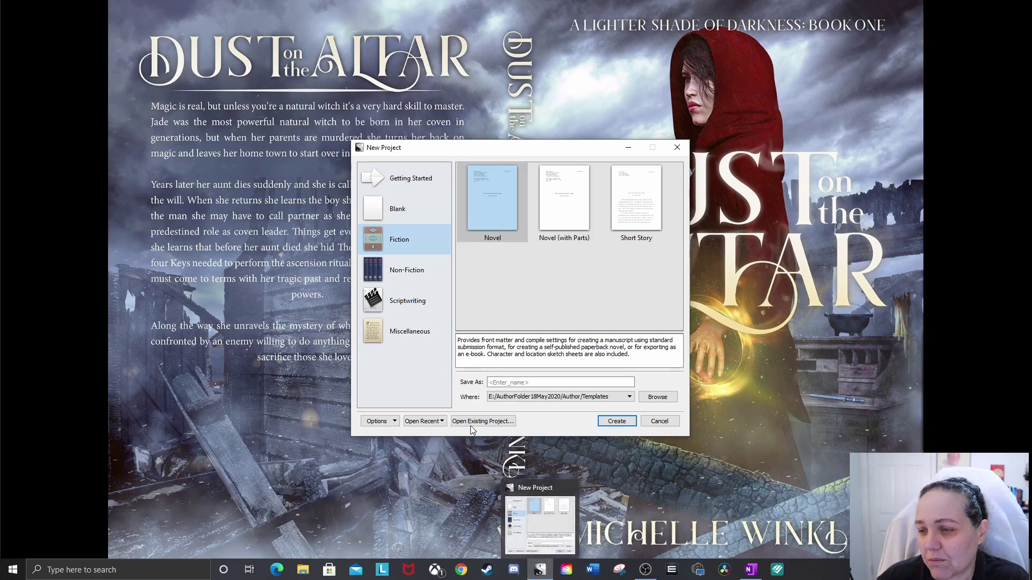
{"action": "left_click", "coordinate": [439, 421]}
{"action": "left_click", "coordinate": [644, 447]}
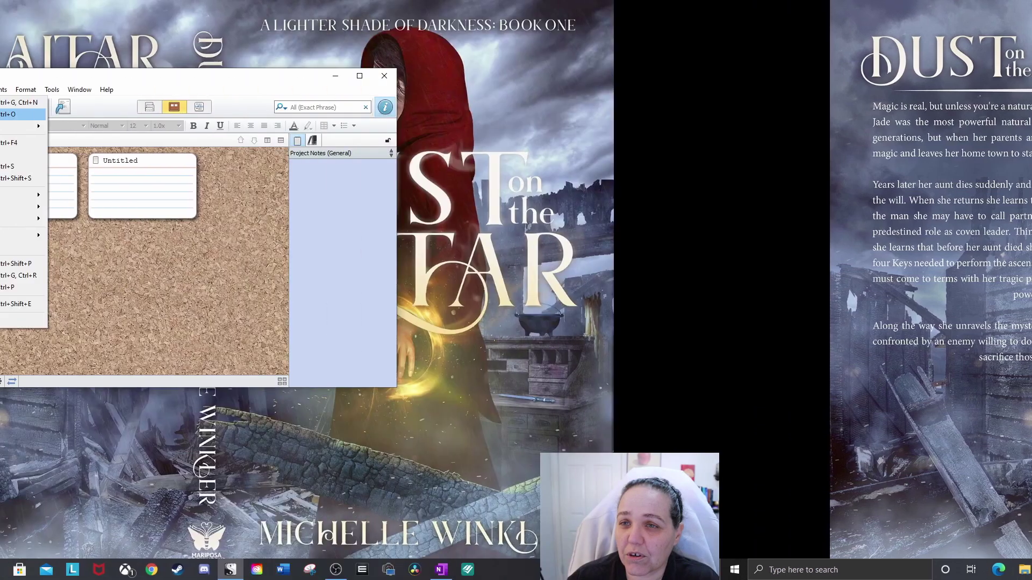
{"action": "mouse_move", "coordinate": [289, 130]}
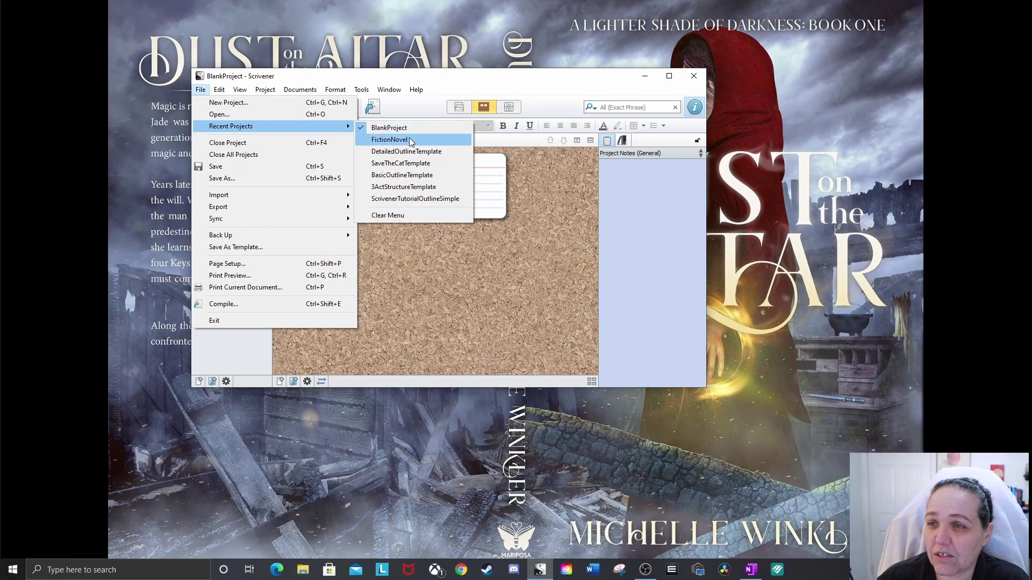
{"action": "left_click", "coordinate": [389, 139]}
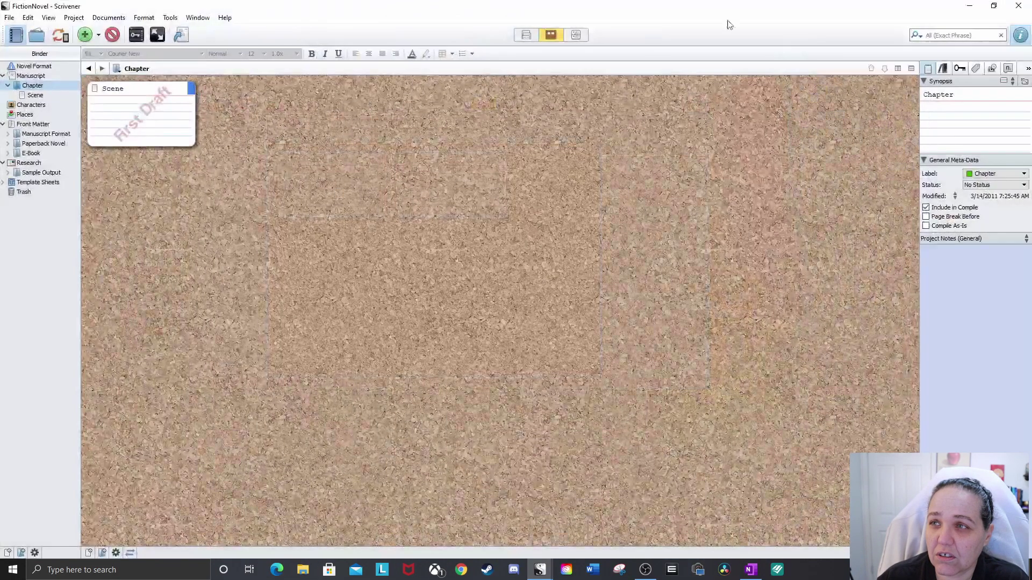
{"action": "left_click", "coordinate": [989, 8]}
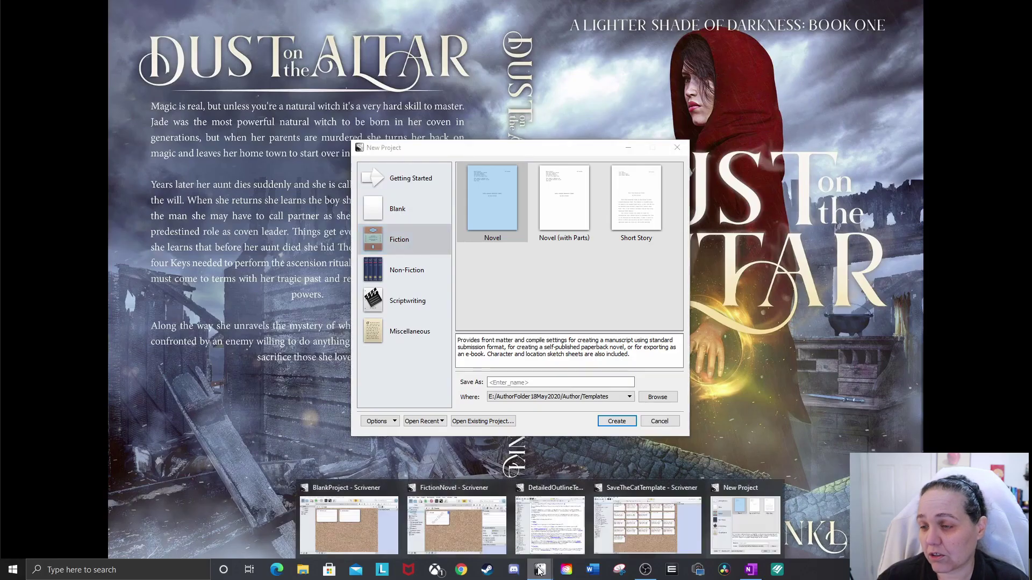
- In BlankProject, give the second Untitled card the synopsis 'what happens'
{"action": "left_click", "coordinate": [329, 536]}
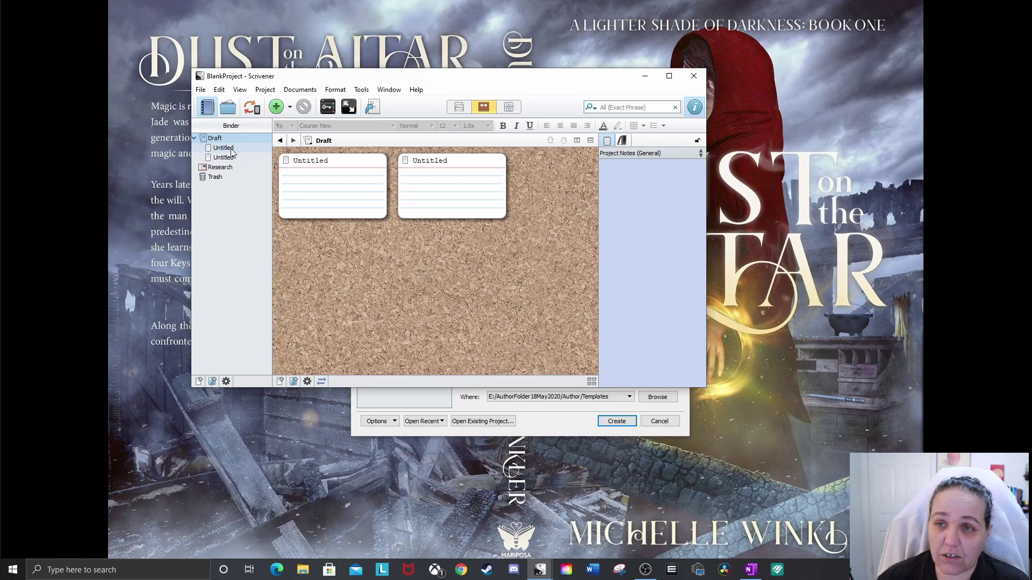
{"action": "left_click", "coordinate": [472, 181]}
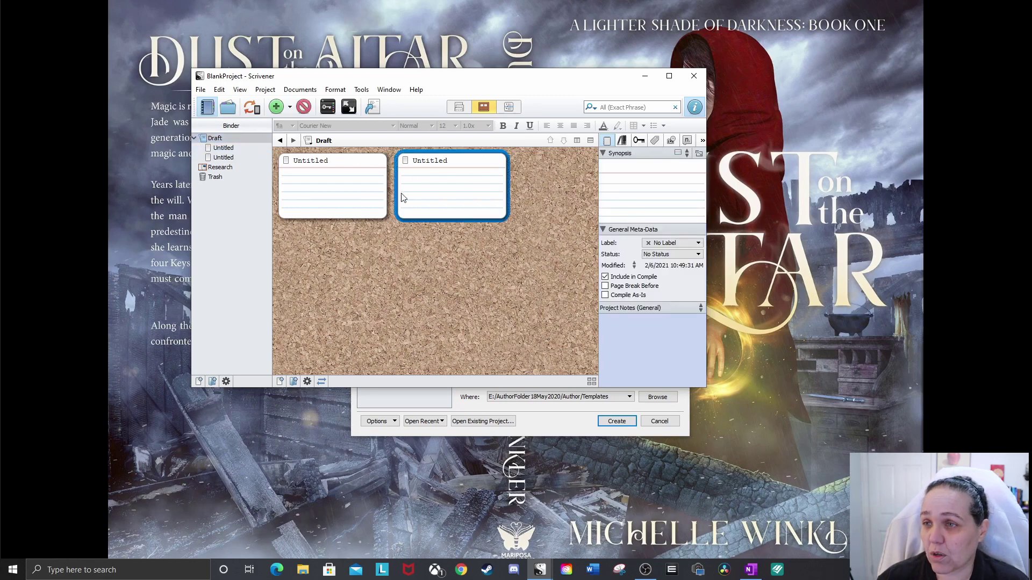
{"action": "left_click", "coordinate": [629, 185]}
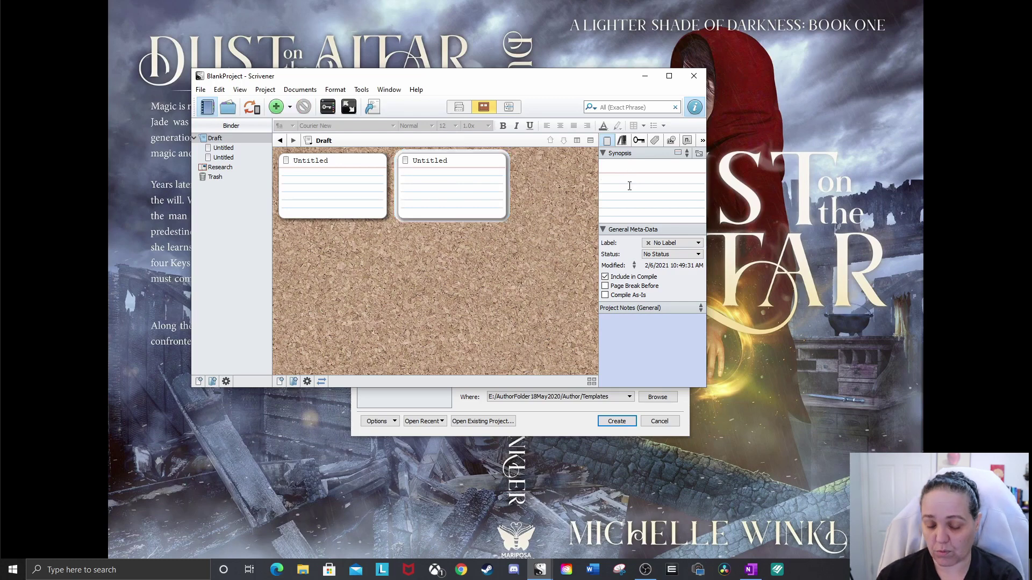
{"action": "type", "text": "what happens"}
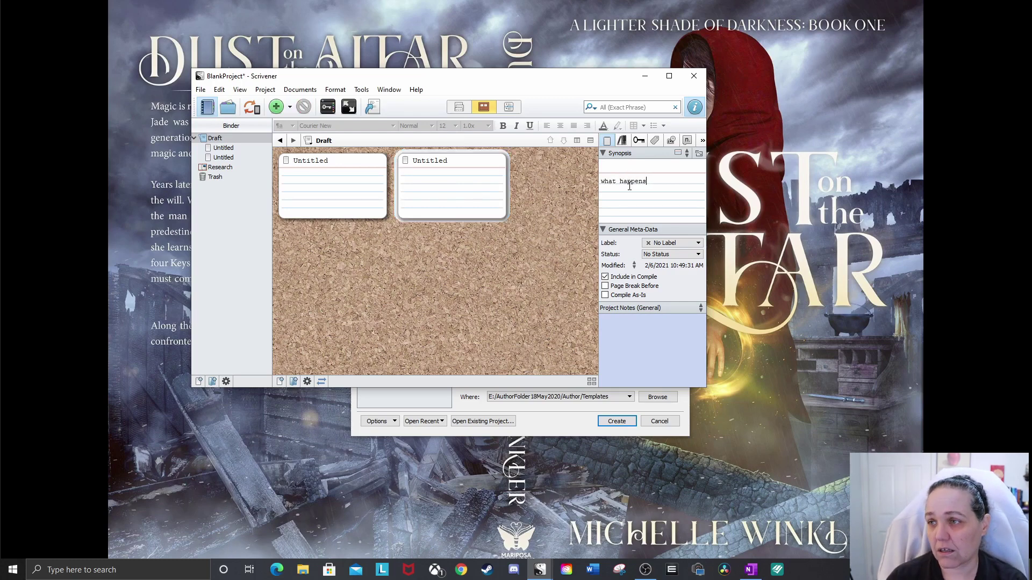
- Add a new card to the corkboard with the synopsis 'this other happened'
{"action": "right_click", "coordinate": [495, 256]}
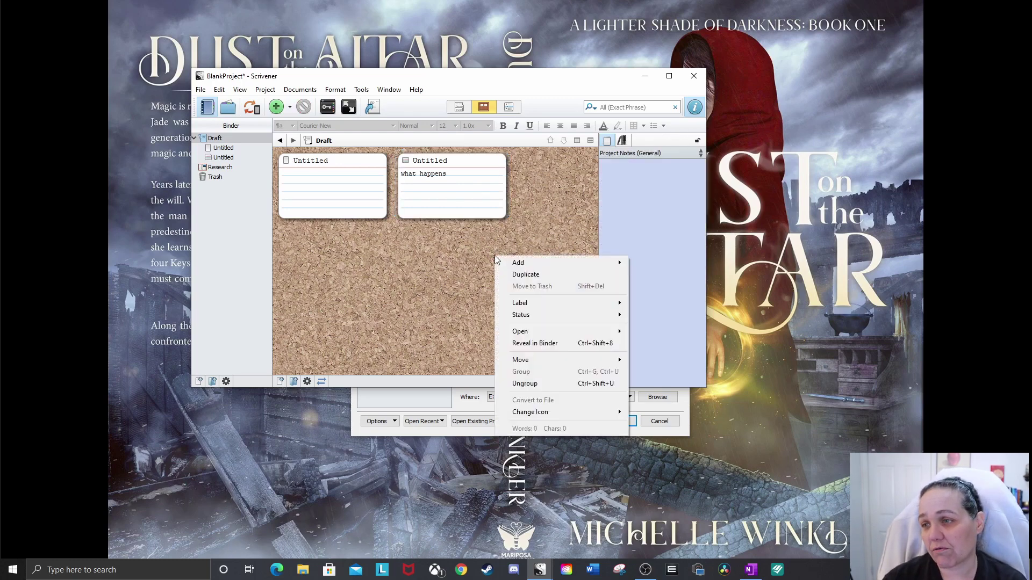
{"action": "mouse_move", "coordinate": [543, 263]}
{"action": "left_click", "coordinate": [649, 266]}
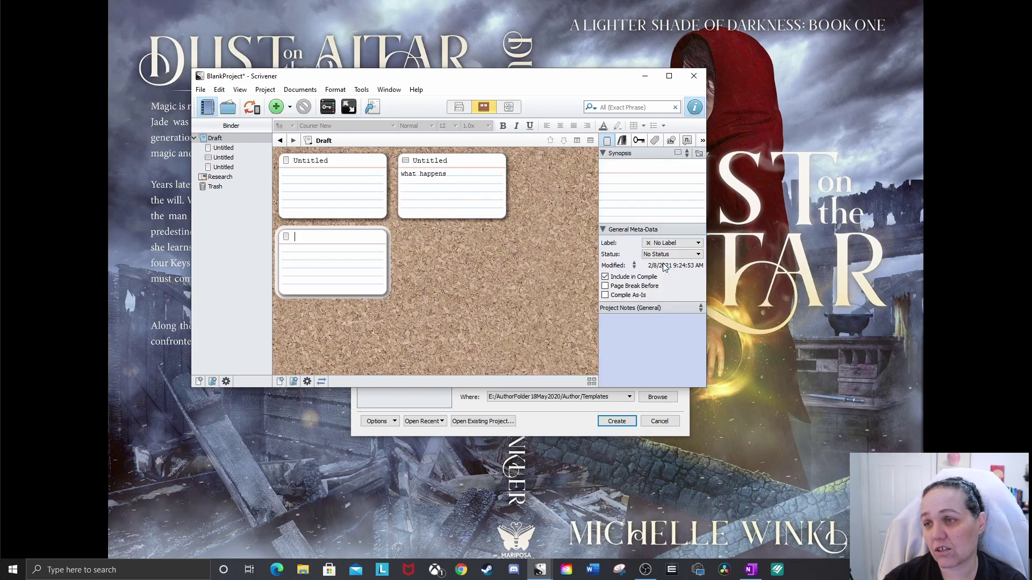
{"action": "left_click", "coordinate": [637, 180]}
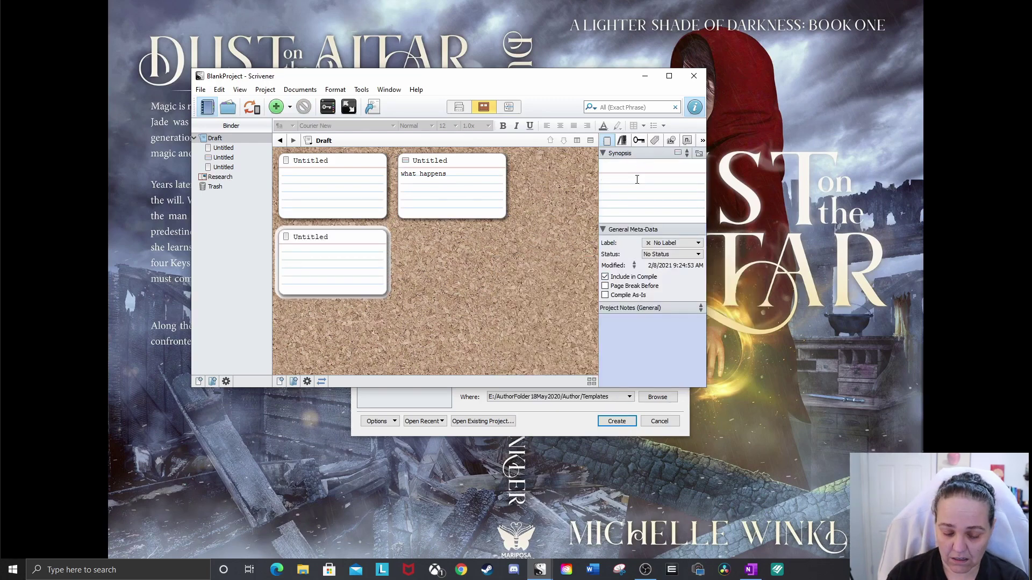
{"action": "type", "text": "this other"}
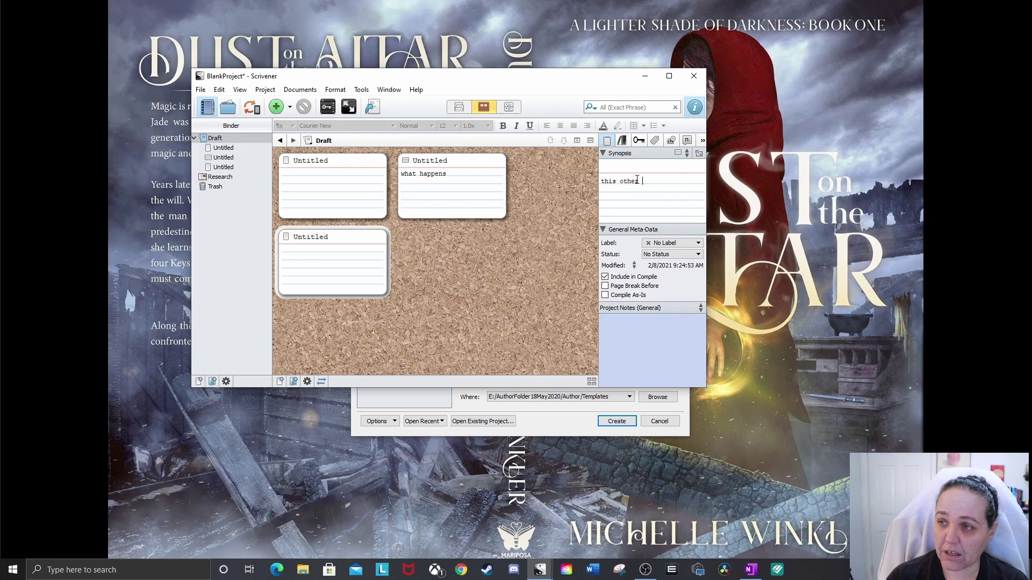
{"action": "type", "text": " happene"}
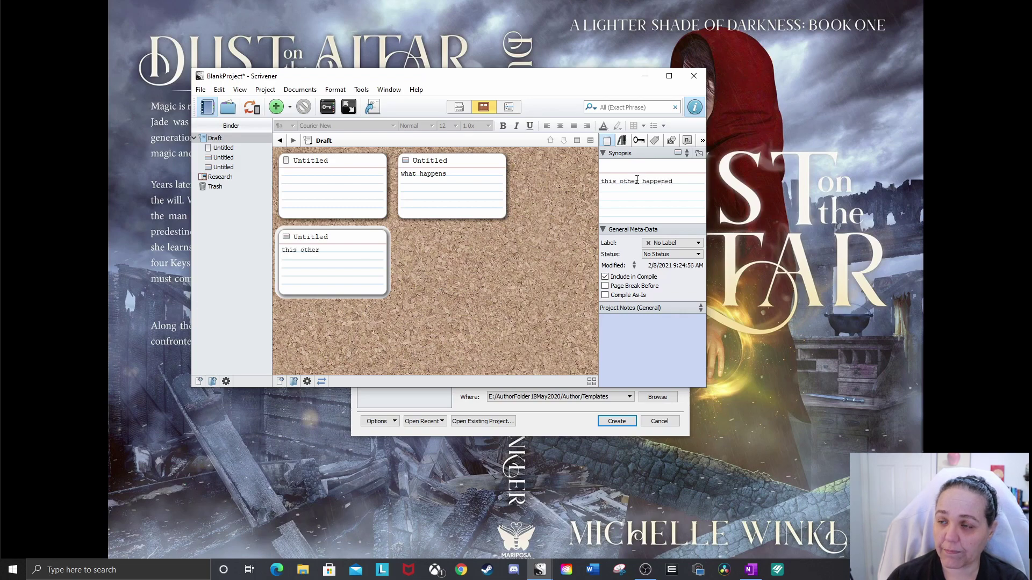
{"action": "type", "text": "d"}
{"action": "key", "text": "Return"}
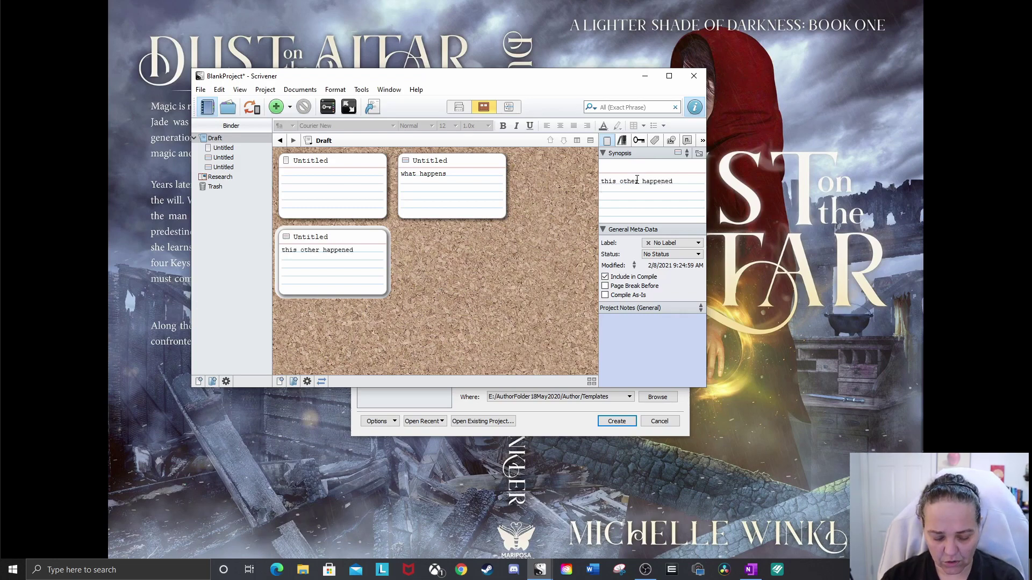
- Create a new document in the Draft named 'this'
{"action": "key", "text": "ctrl+n"}
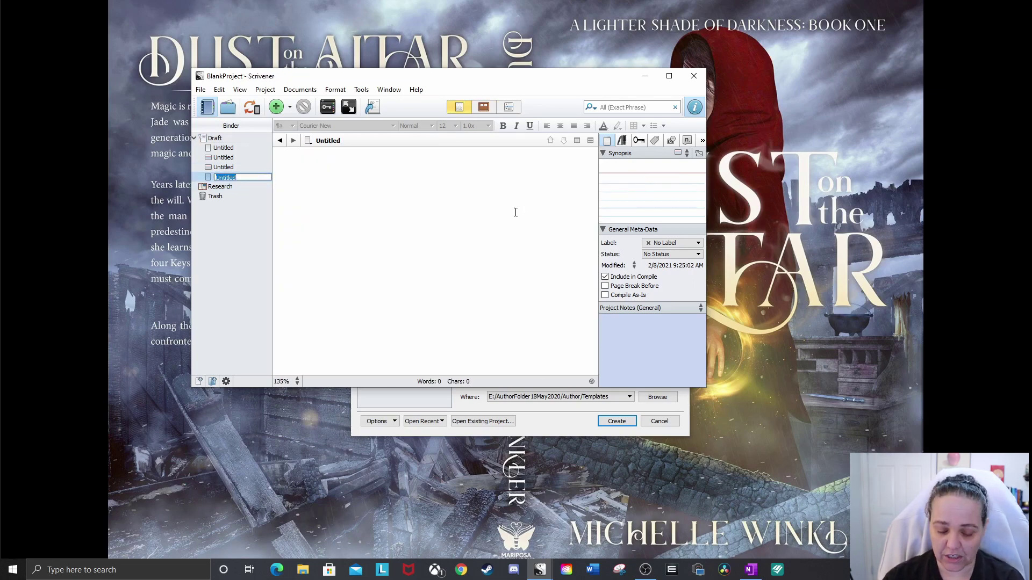
{"action": "type", "text": "this"}
{"action": "key", "text": "Return"}
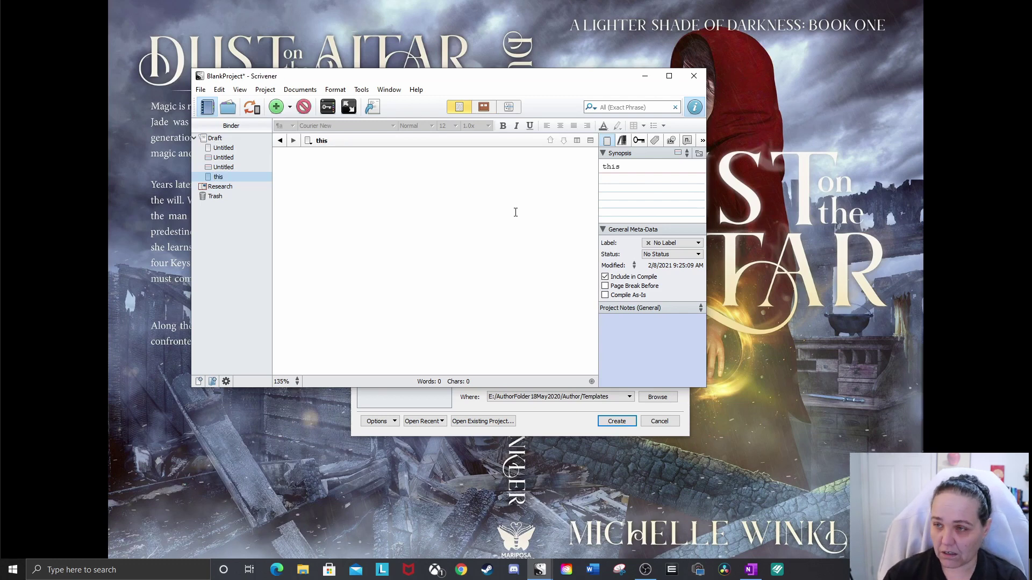
{"action": "left_click", "coordinate": [617, 196]}
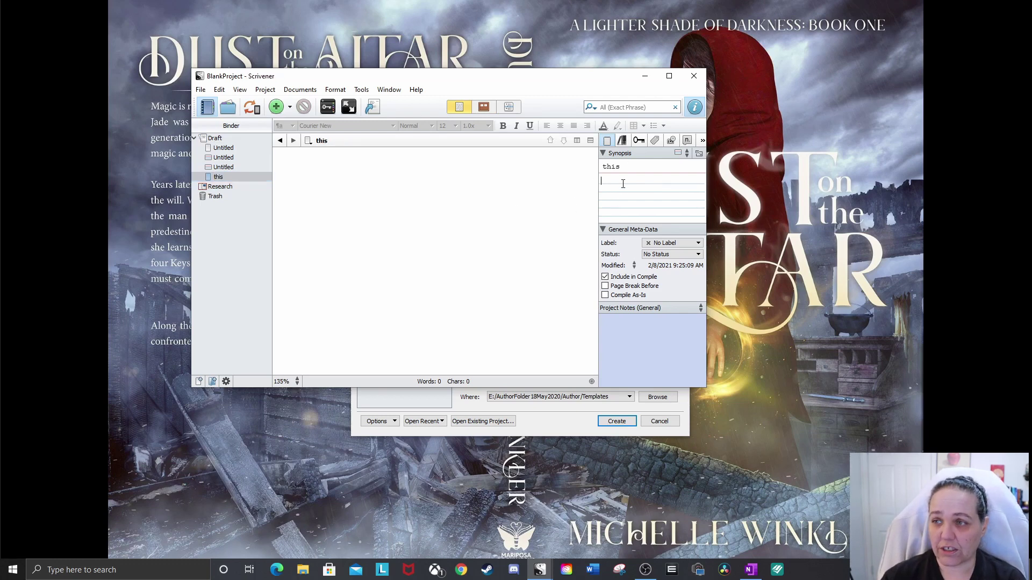
- Back on the Draft corkboard, add a fifth blank card, then bring FictionNovel forward
{"action": "left_click", "coordinate": [213, 139]}
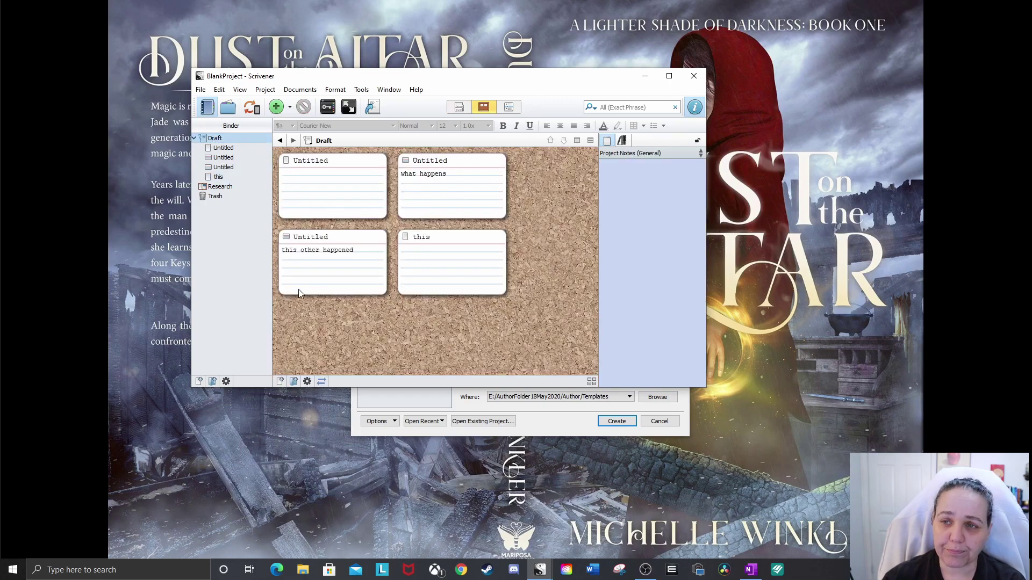
{"action": "left_click", "coordinate": [456, 202]}
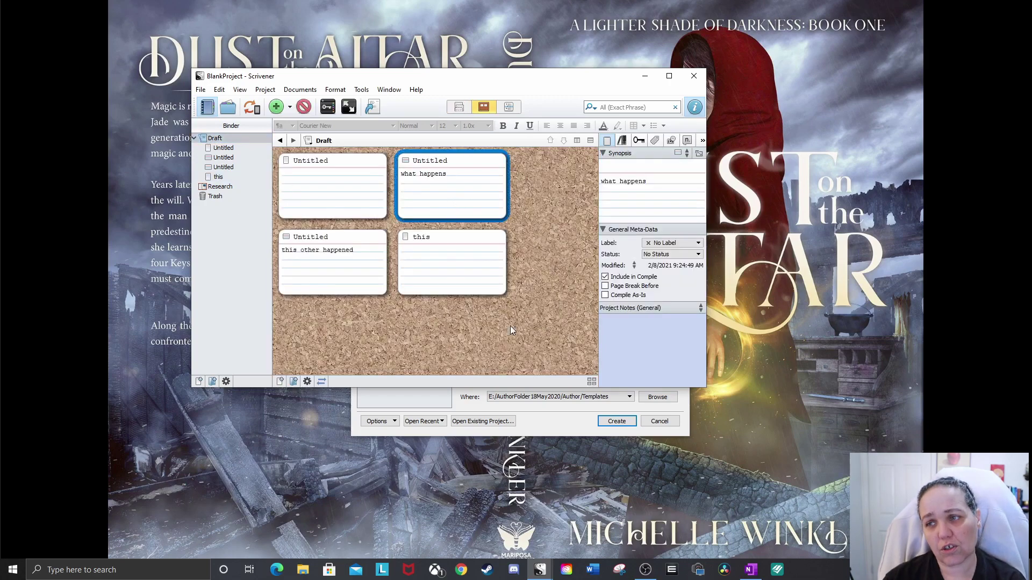
{"action": "left_click", "coordinate": [561, 214]}
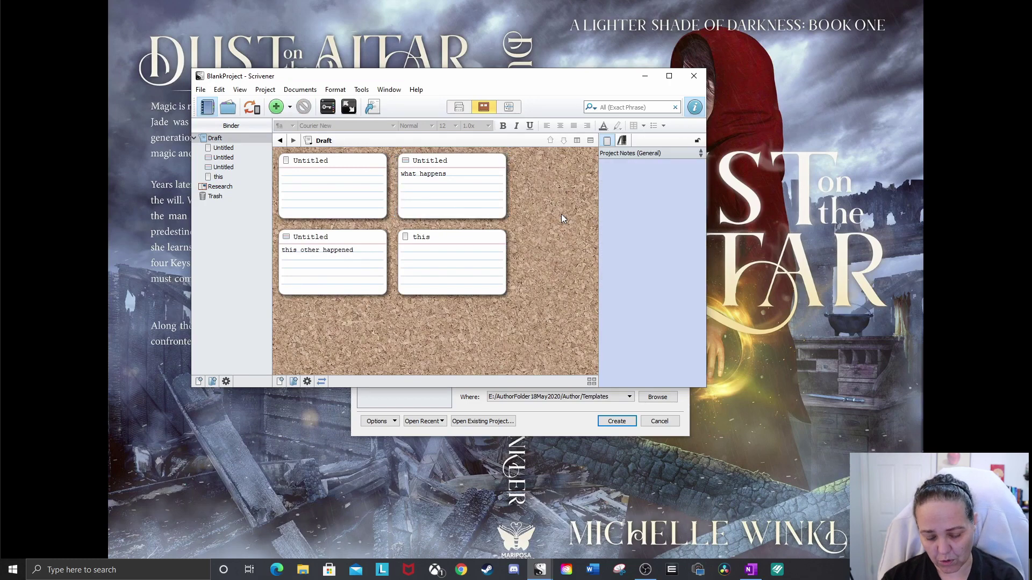
{"action": "double_click", "coordinate": [561, 213]}
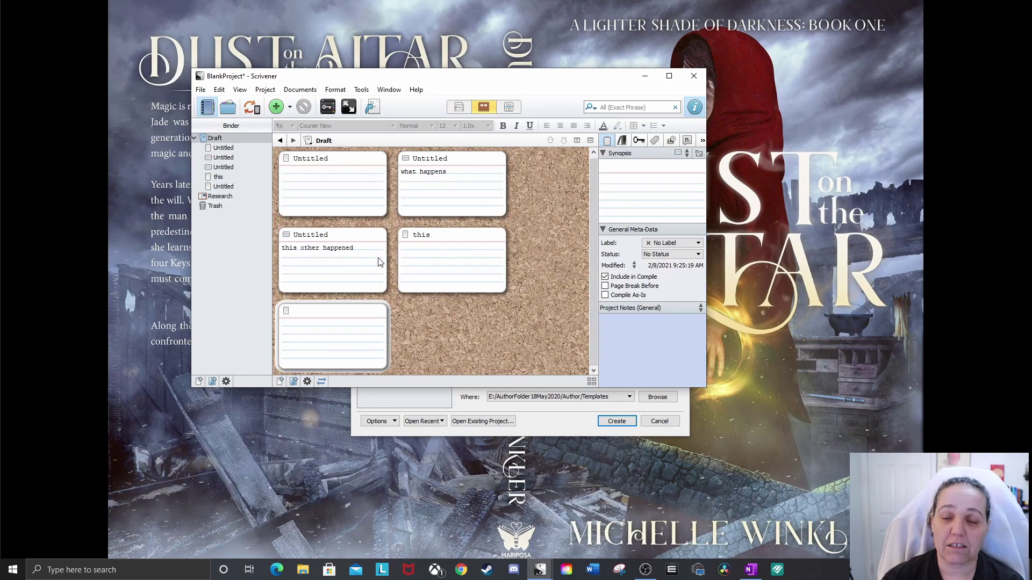
{"action": "left_click", "coordinate": [472, 542]}
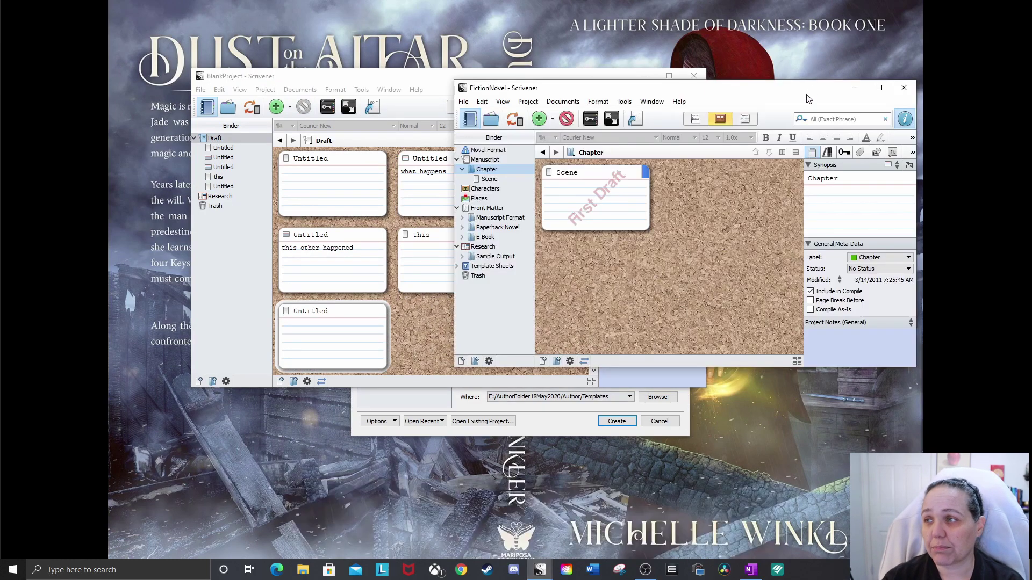
- Move and enlarge the FictionNovel window, then browse the Scene, Manuscript and Chapter items
{"action": "left_click_drag", "start_coordinate": [806, 96], "coordinate": [518, 57]}
{"action": "left_click_drag", "start_coordinate": [627, 325], "coordinate": [742, 451]}
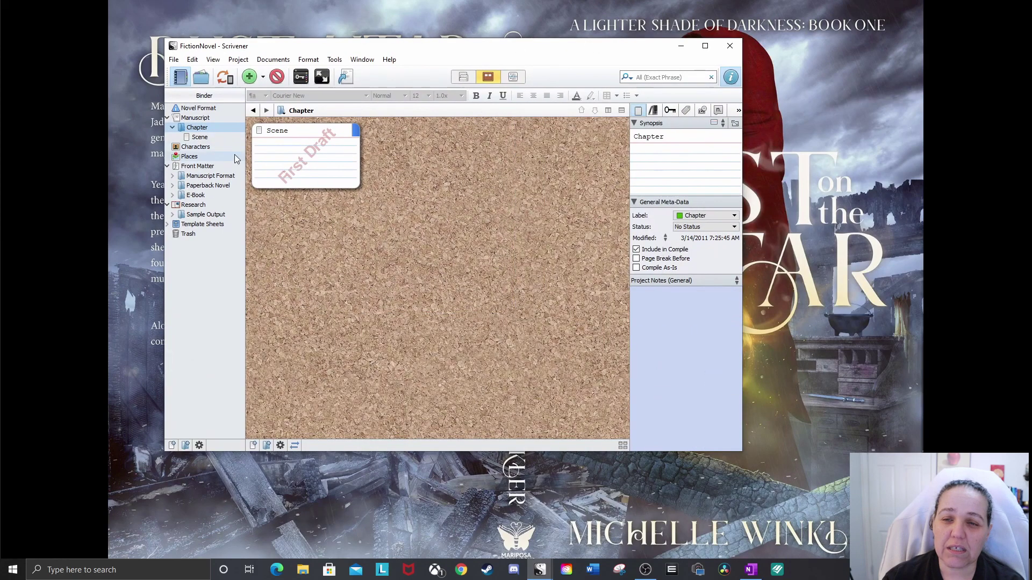
{"action": "left_click", "coordinate": [197, 139]}
{"action": "left_click", "coordinate": [192, 119]}
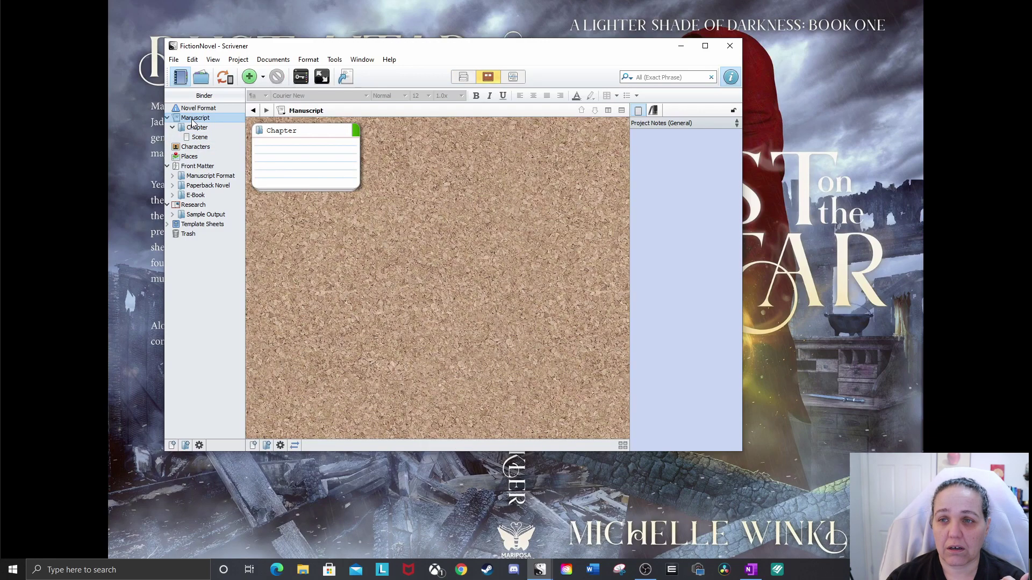
{"action": "left_click", "coordinate": [194, 127]}
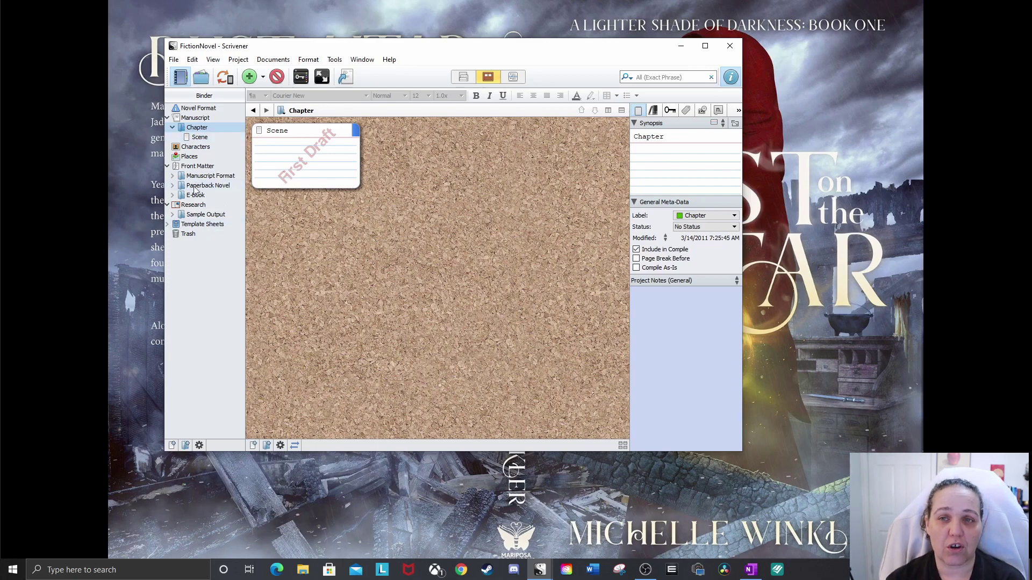
- Read through the Novel Format instructions, then return to the Manuscript corkboard
{"action": "left_click", "coordinate": [198, 109]}
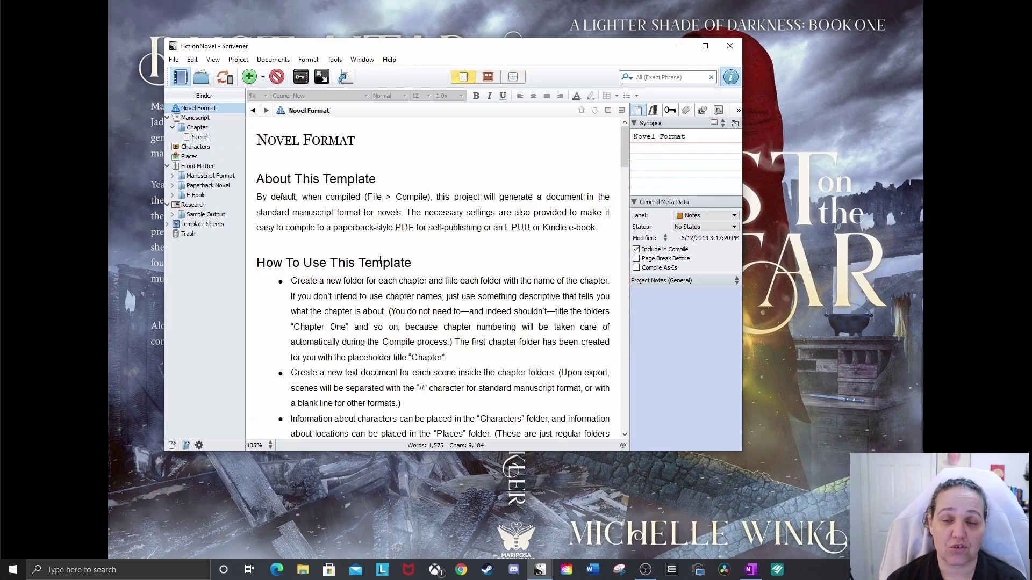
{"action": "scroll", "coordinate": [379, 261], "scroll_direction": "down", "scroll_amount": 15}
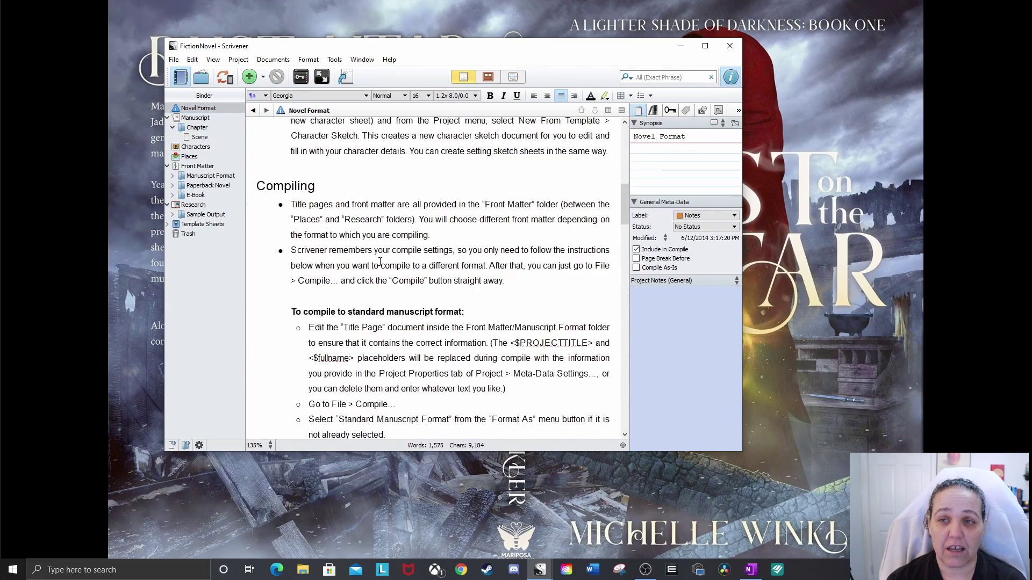
{"action": "left_click", "coordinate": [194, 118]}
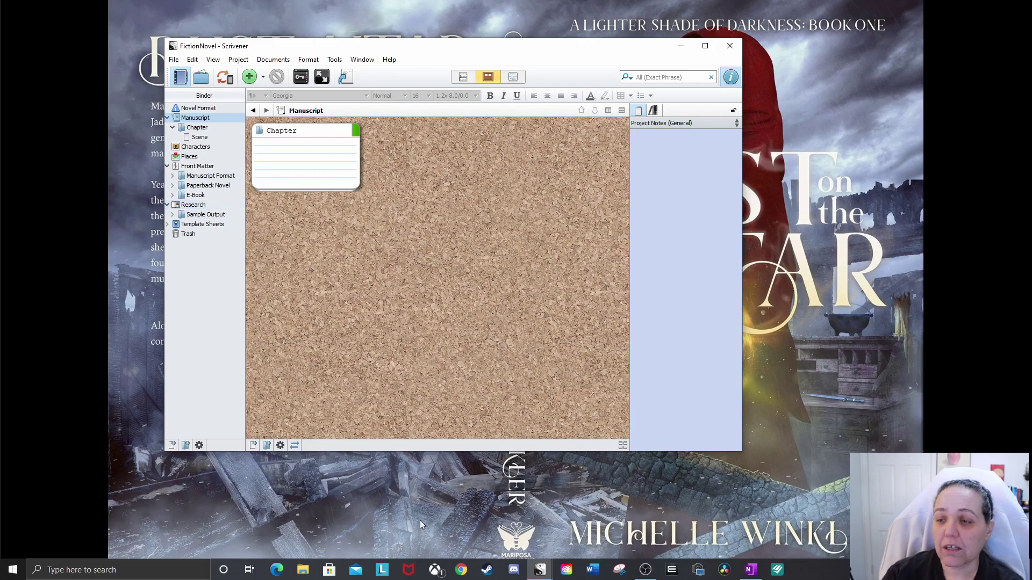
{"action": "left_click", "coordinate": [546, 573]}
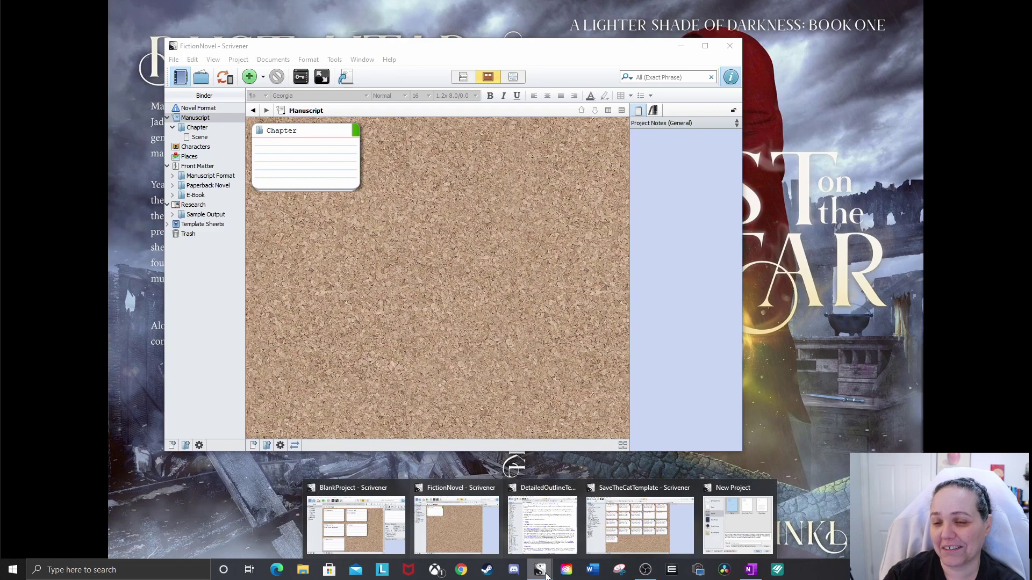
- Widen the DetailedOutlineTemplate window and read its Summary, then switch to SaveTheCatTemplate
{"action": "left_click", "coordinate": [542, 524]}
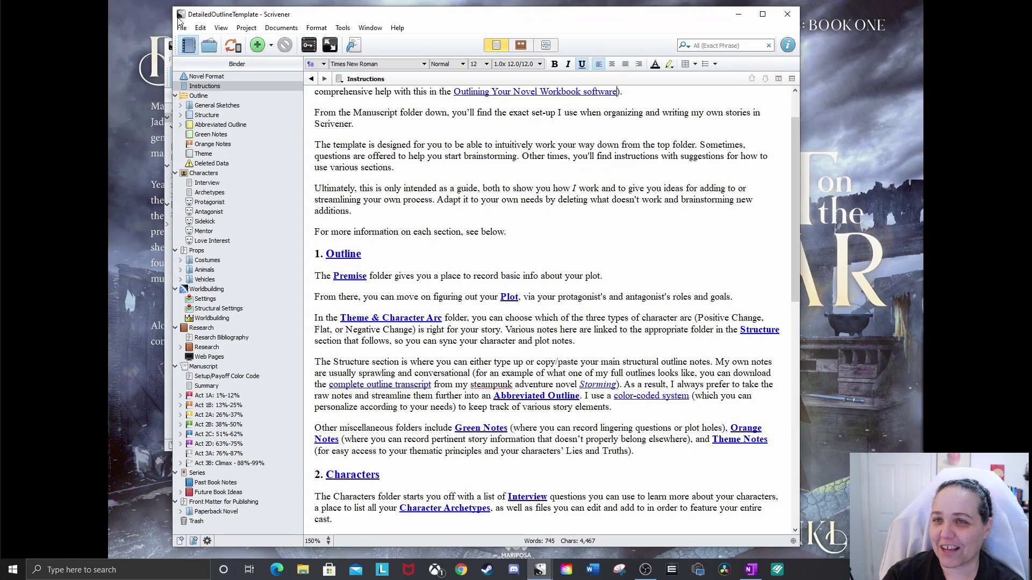
{"action": "left_click_drag", "start_coordinate": [170, 17], "coordinate": [157, 18]}
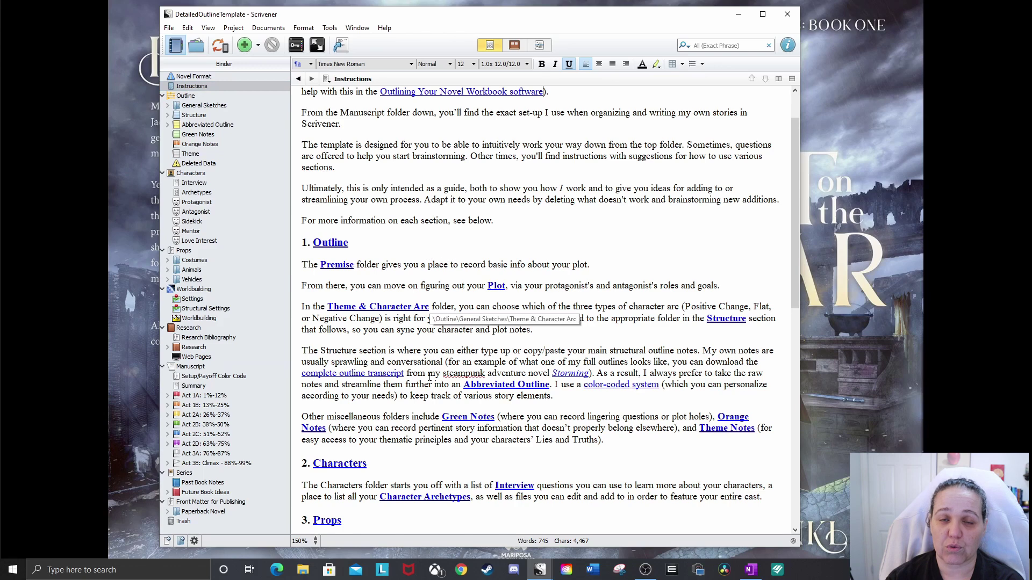
{"action": "left_click", "coordinate": [193, 385]}
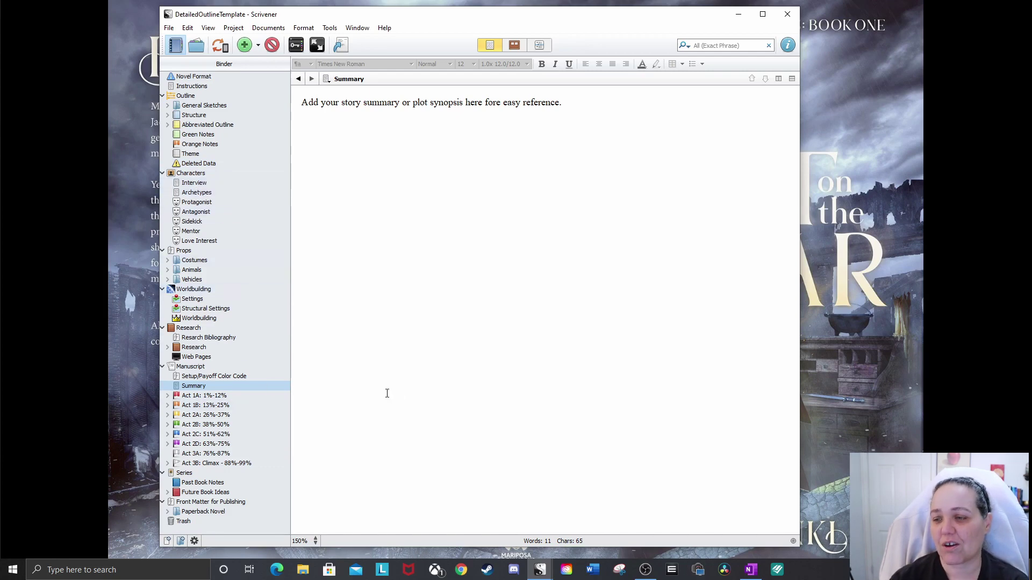
{"action": "mouse_move", "coordinate": [542, 572]}
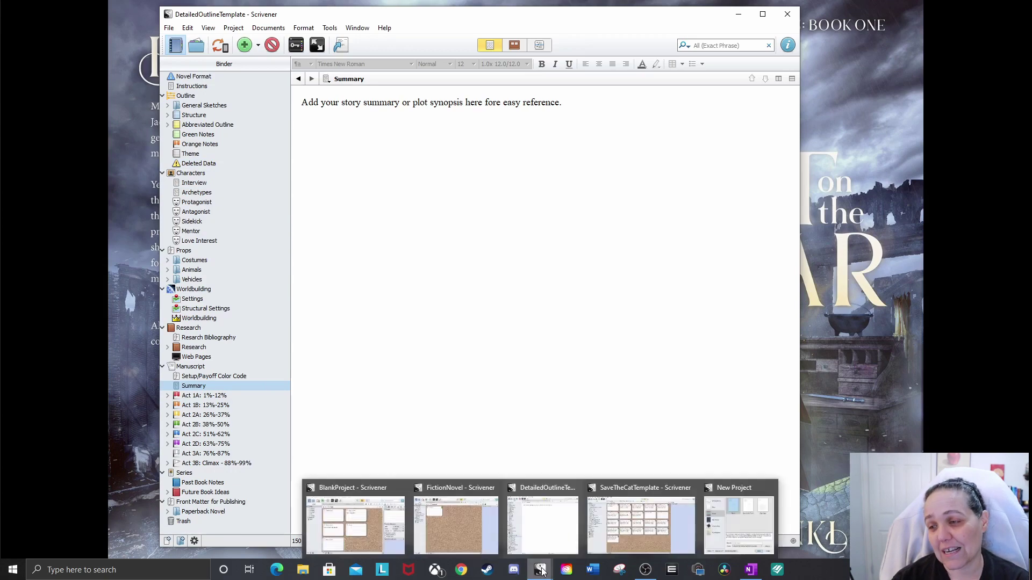
{"action": "left_click", "coordinate": [642, 528]}
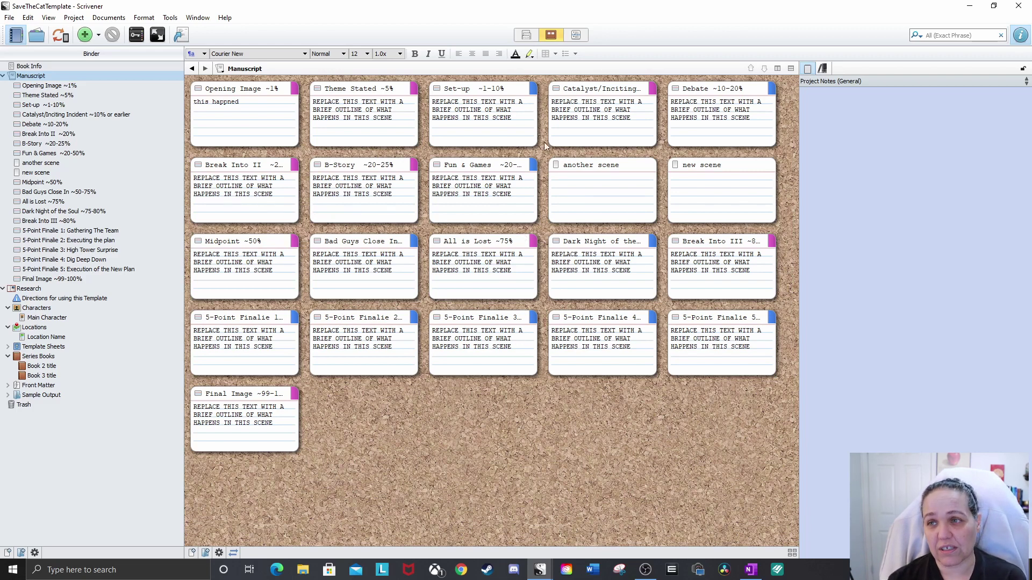
- Replace the Set-up beat card's placeholder synopsis with 'this happened'
{"action": "left_click", "coordinate": [498, 117]}
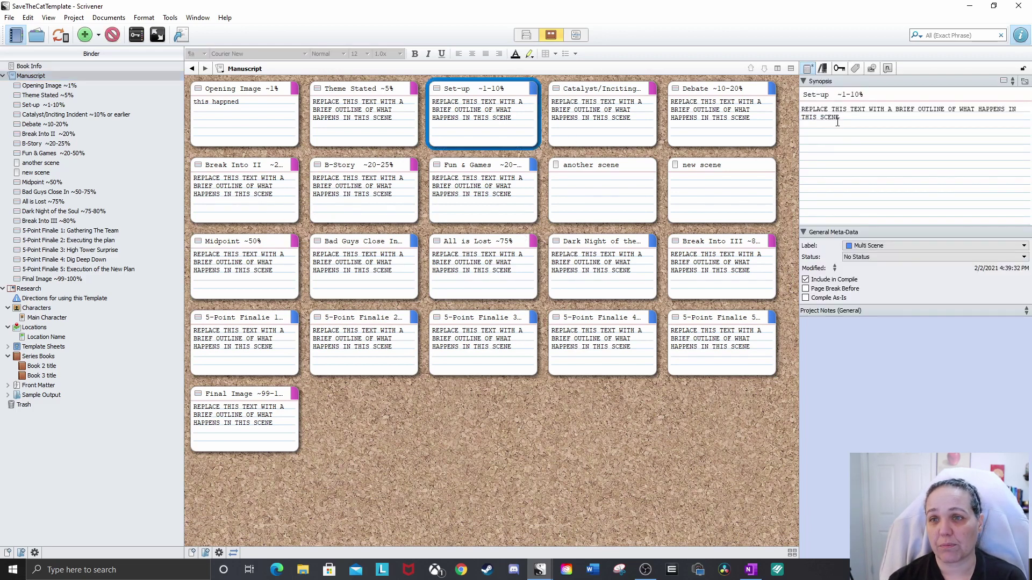
{"action": "triple_click", "coordinate": [845, 115]}
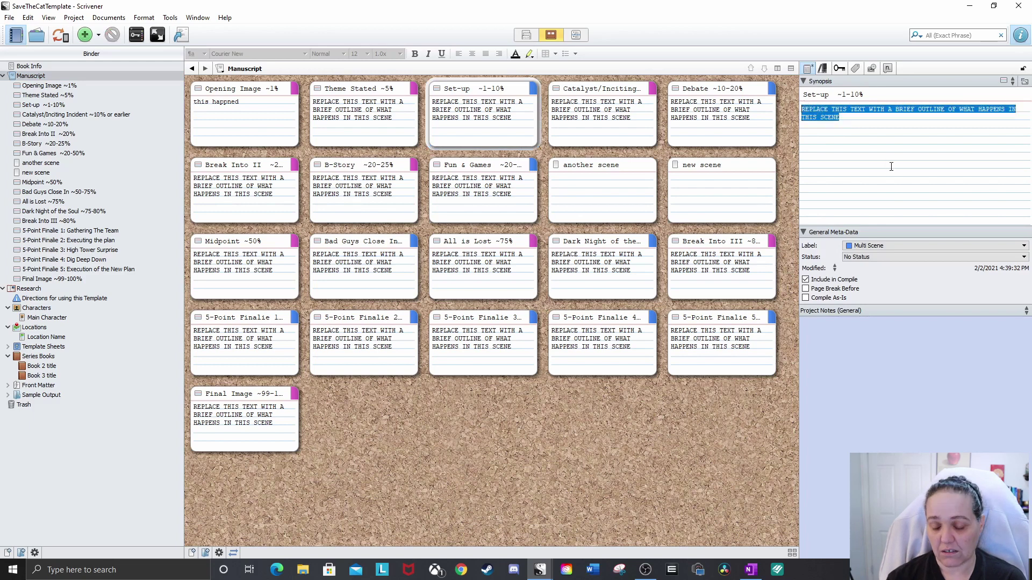
{"action": "type", "text": "this pan"}
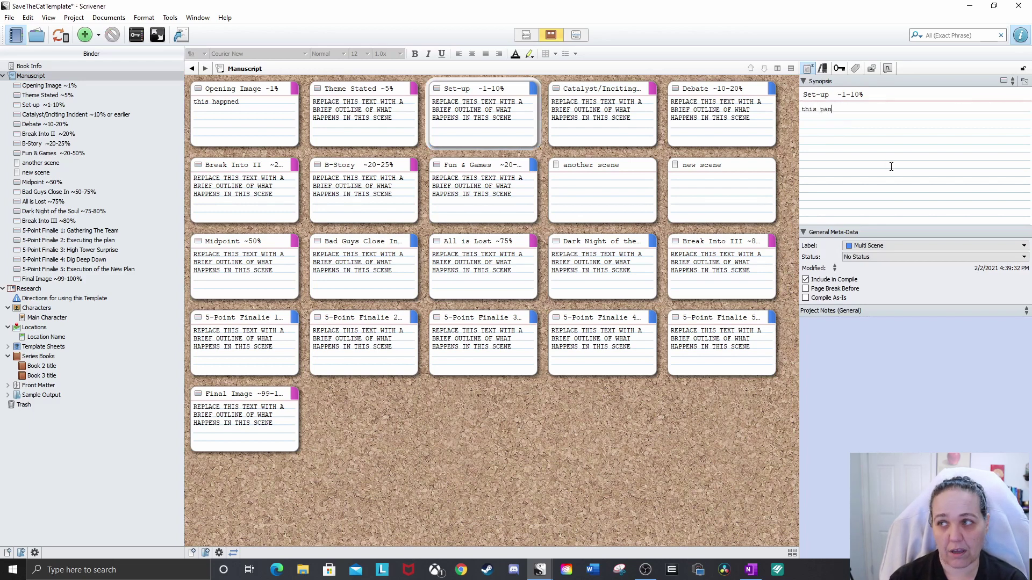
{"action": "key", "text": "BackSpace"}
{"action": "key", "text": "BackSpace"}
{"action": "key", "text": "BackSpace"}
{"action": "type", "text": "happe"}
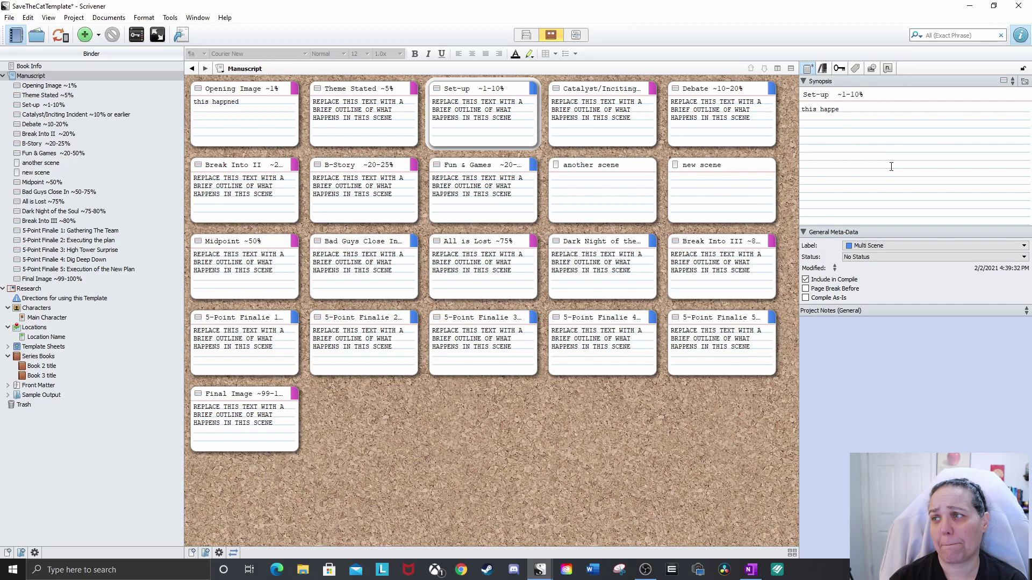
{"action": "type", "text": "nd"}
{"action": "key", "text": "BackSpace"}
{"action": "type", "text": "ed"}
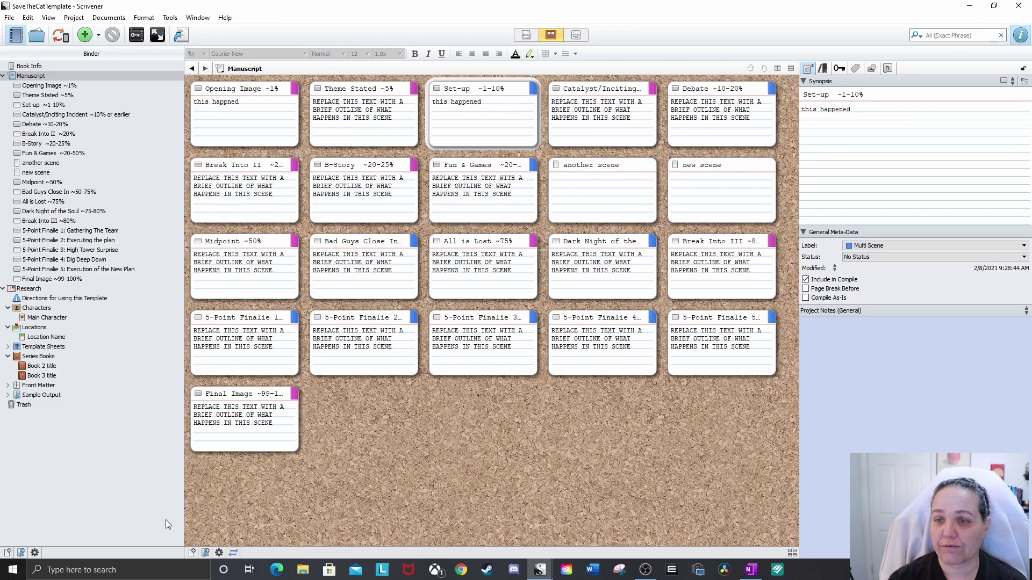
- Switch the Final Image card's Inspector to Document Notes, then move new scene before another scene
{"action": "left_click", "coordinate": [253, 429]}
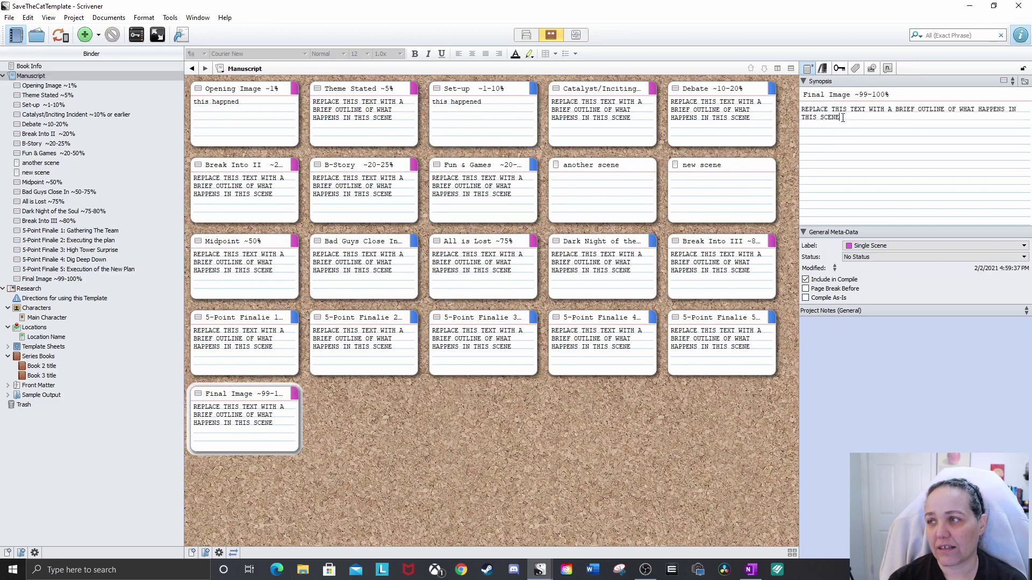
{"action": "left_click_drag", "start_coordinate": [843, 118], "coordinate": [751, 71]}
{"action": "left_click", "coordinate": [851, 314]}
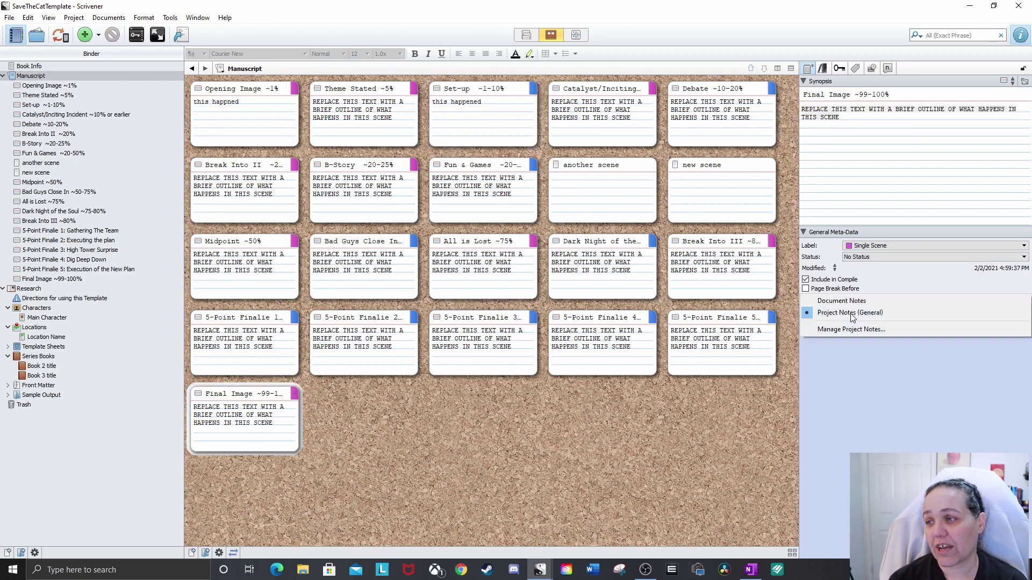
{"action": "left_click", "coordinate": [841, 301]}
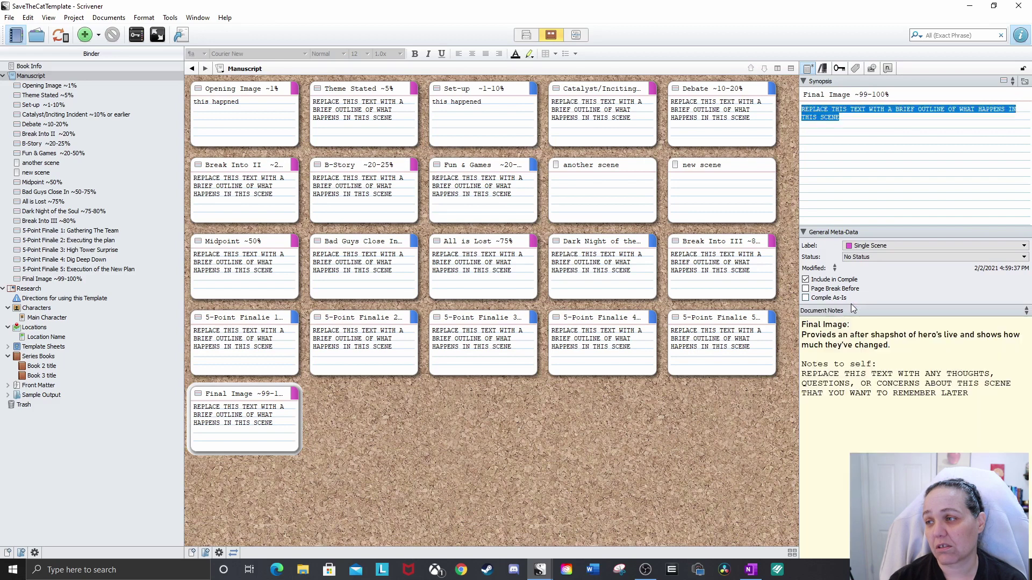
{"action": "left_click", "coordinate": [857, 411]}
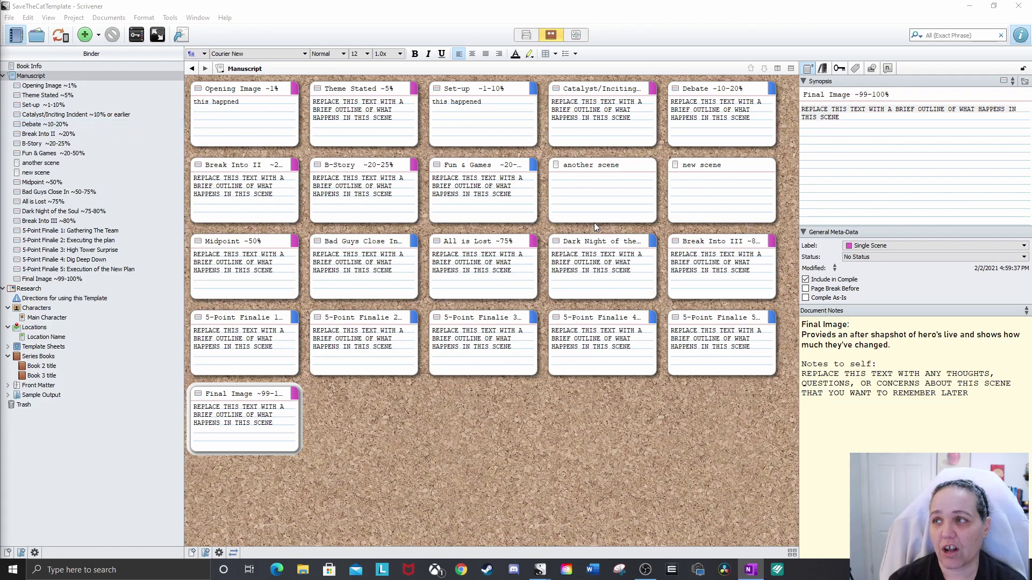
{"action": "left_click_drag", "start_coordinate": [739, 200], "coordinate": [582, 199]}
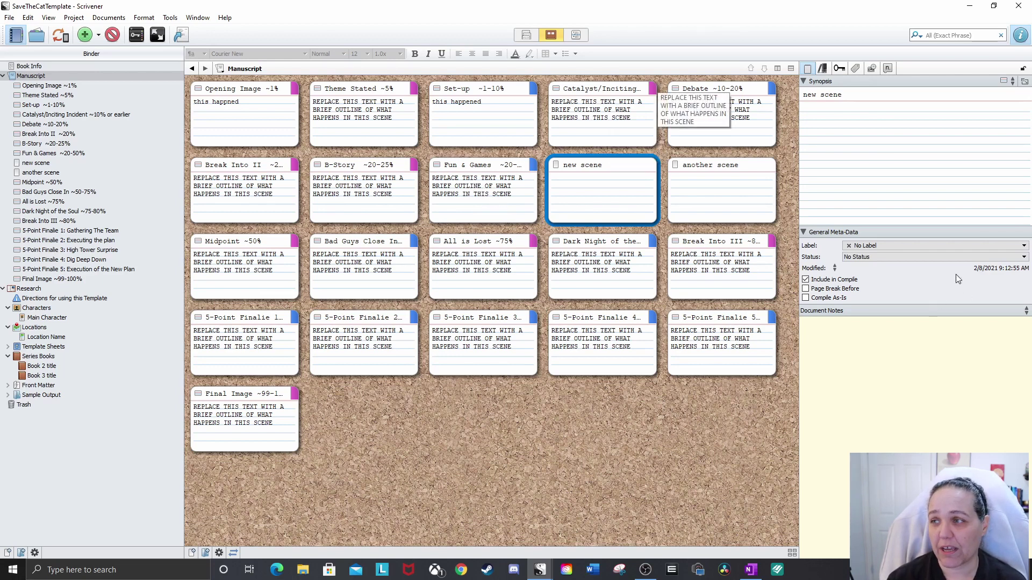
- Give the new scene card the test synopsis 'fjals;f jas', leaving its label unchanged
{"action": "left_click", "coordinate": [907, 247]}
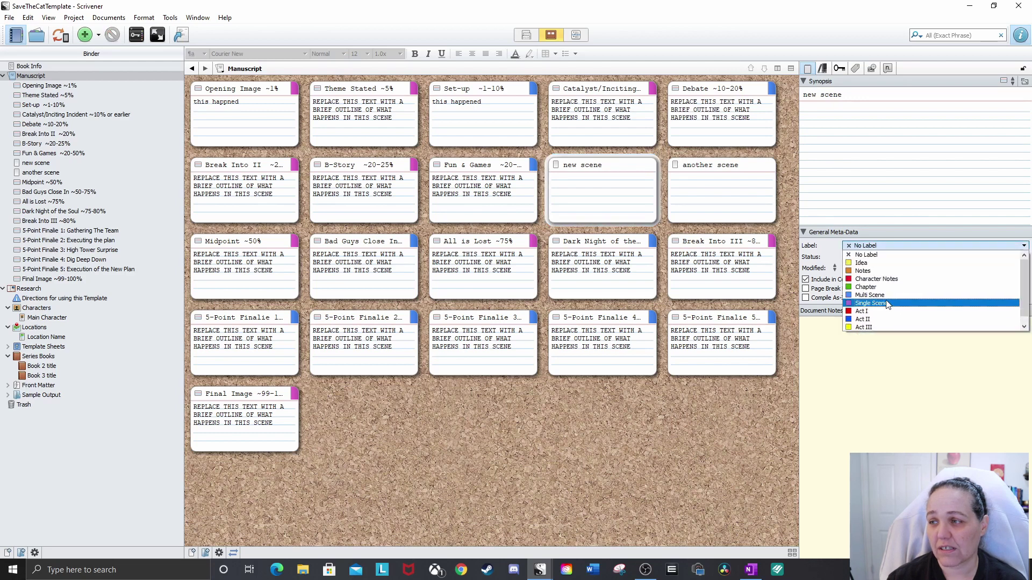
{"action": "left_click", "coordinate": [606, 192]}
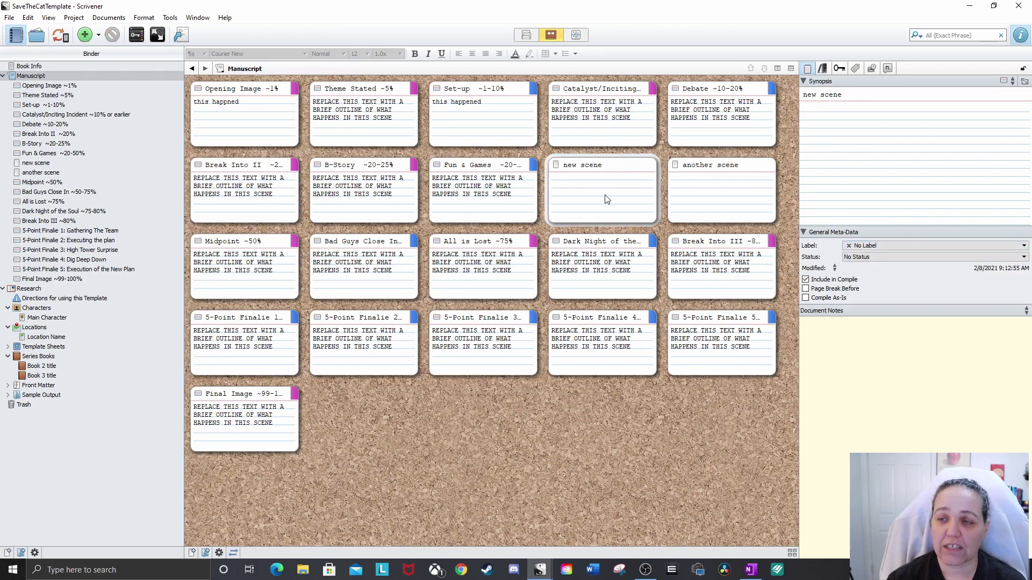
{"action": "left_click", "coordinate": [607, 200]}
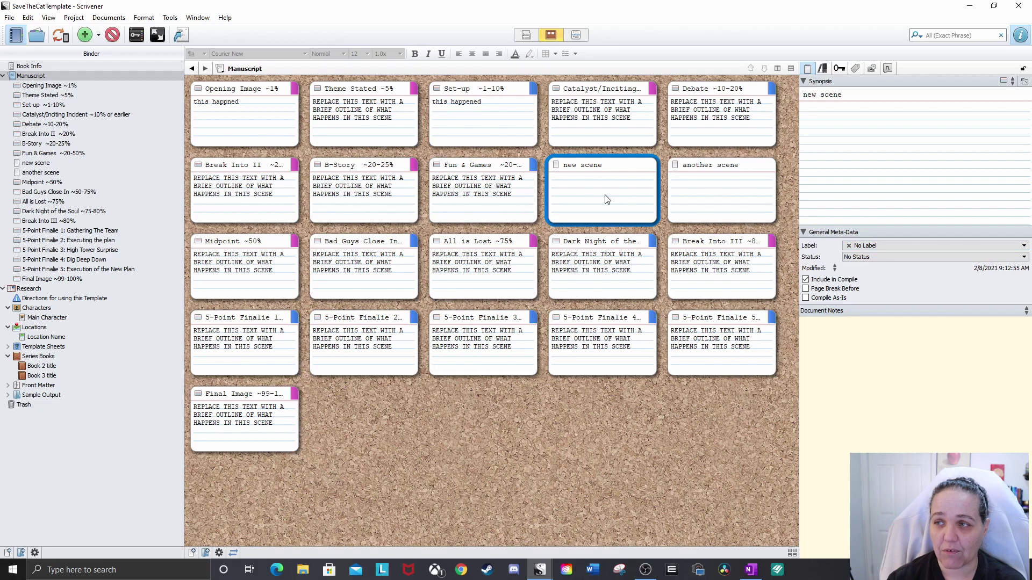
{"action": "left_click", "coordinate": [896, 132]}
{"action": "type", "text": "fjals;f jas"}
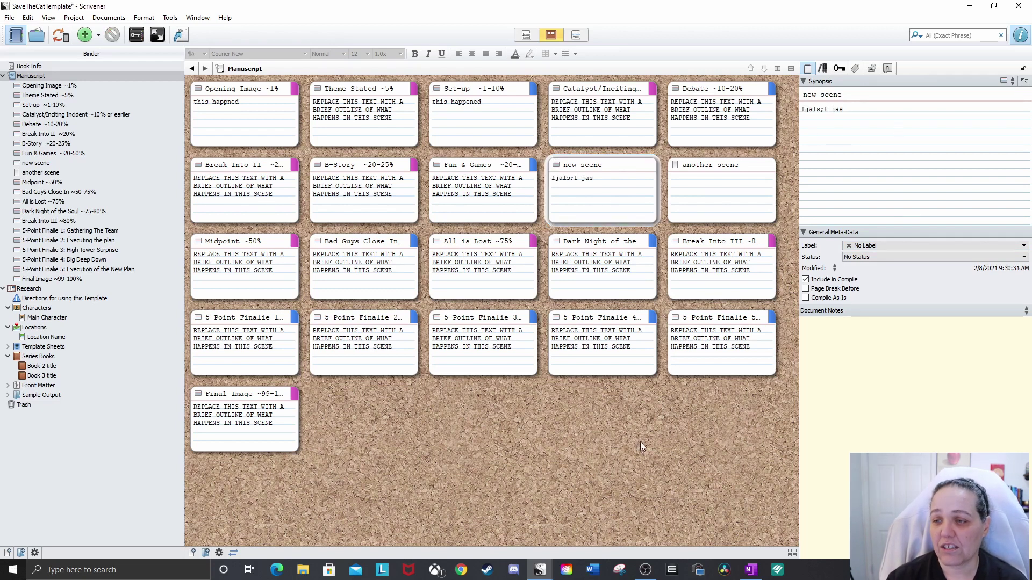
- Add a new blank Untitled card and place it right after the new scene card
{"action": "right_click", "coordinate": [610, 422]}
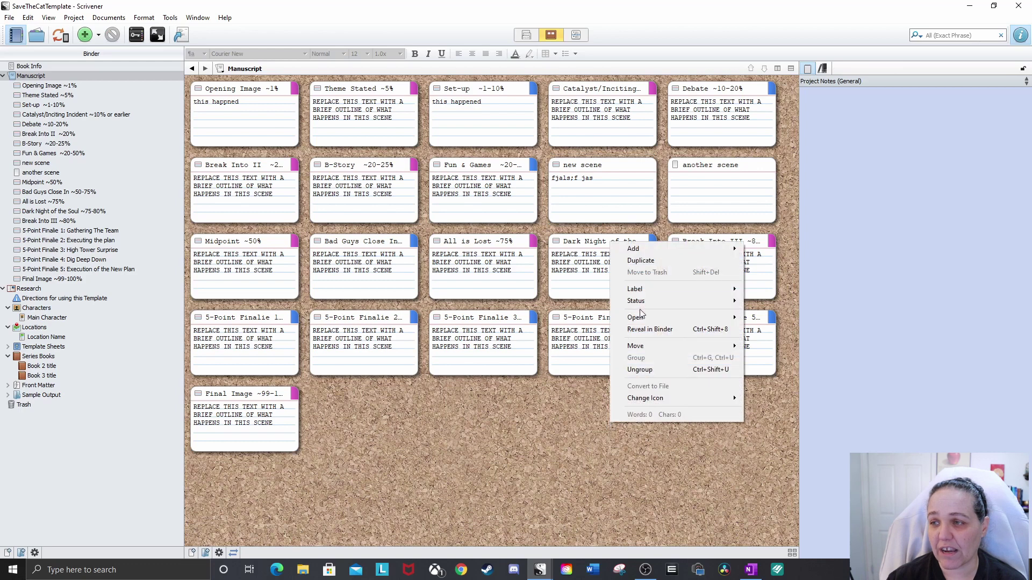
{"action": "mouse_move", "coordinate": [657, 249]}
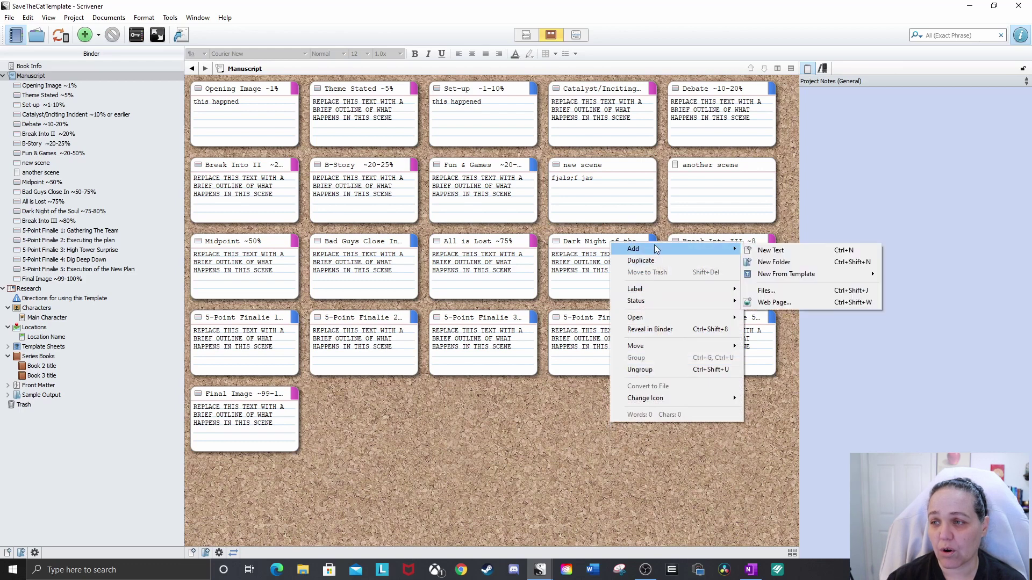
{"action": "left_click", "coordinate": [771, 252]}
{"action": "left_click", "coordinate": [379, 412]}
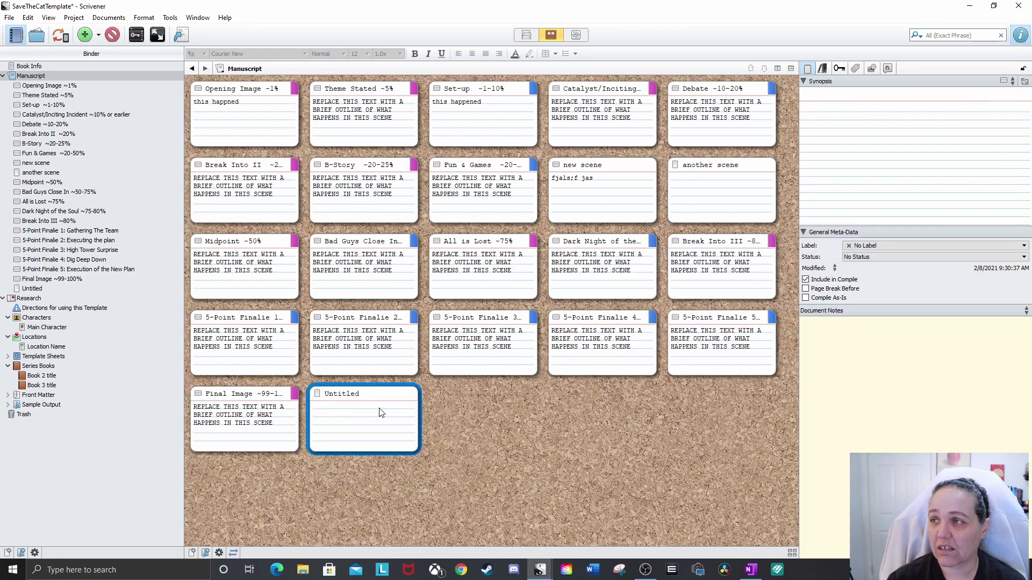
{"action": "left_click_drag", "start_coordinate": [379, 412], "coordinate": [648, 186]}
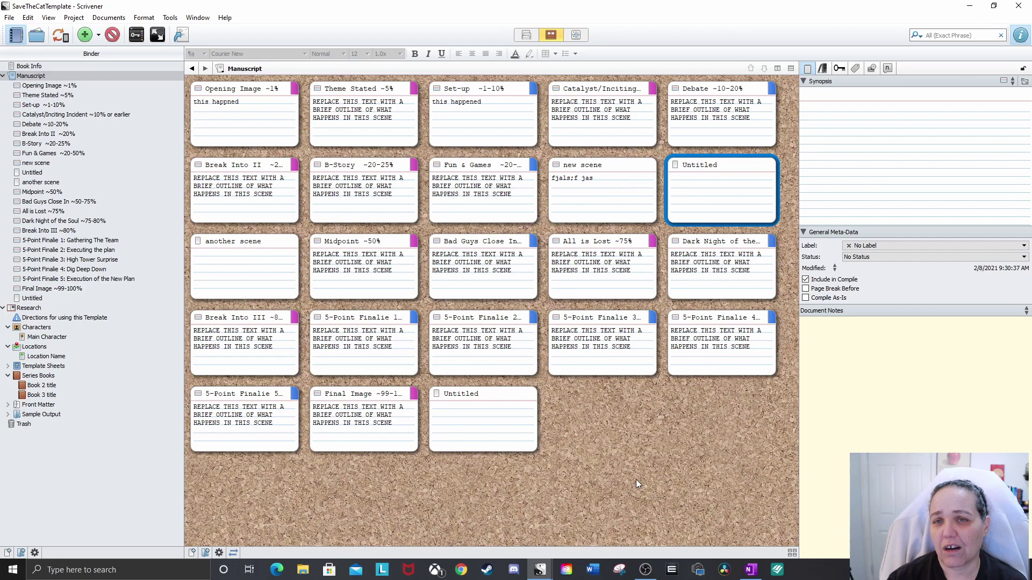
- Drag the spare bottom Untitled card into the Trash, then select the Fun & Games card
{"action": "right_click", "coordinate": [496, 421]}
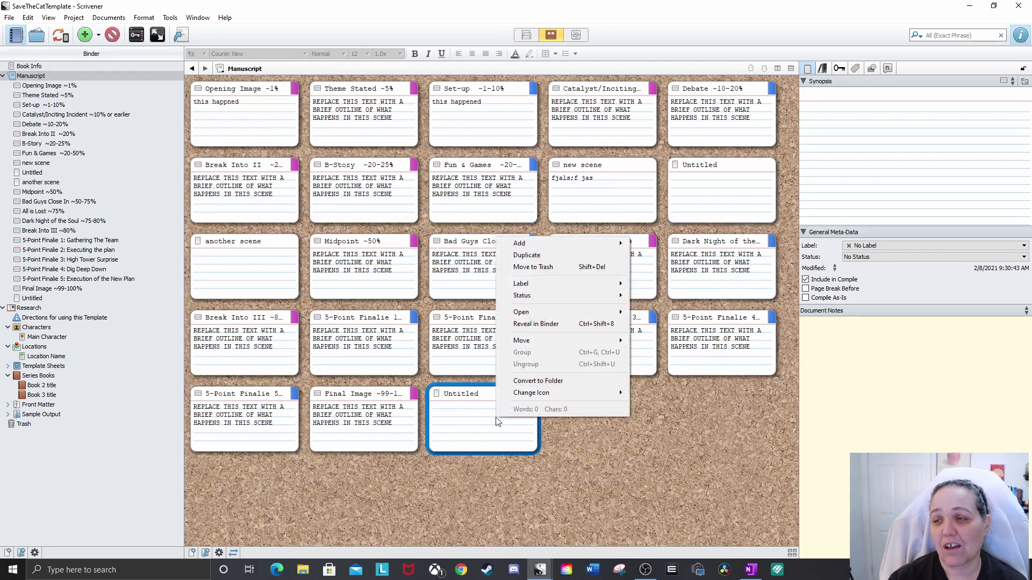
{"action": "left_click_drag", "start_coordinate": [476, 429], "coordinate": [40, 425]}
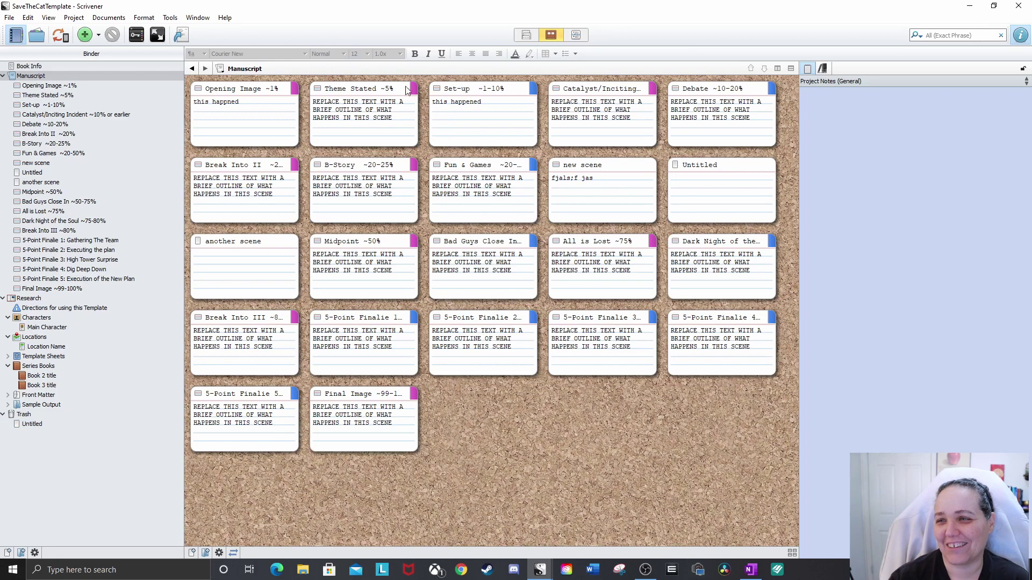
{"action": "left_click", "coordinate": [495, 197]}
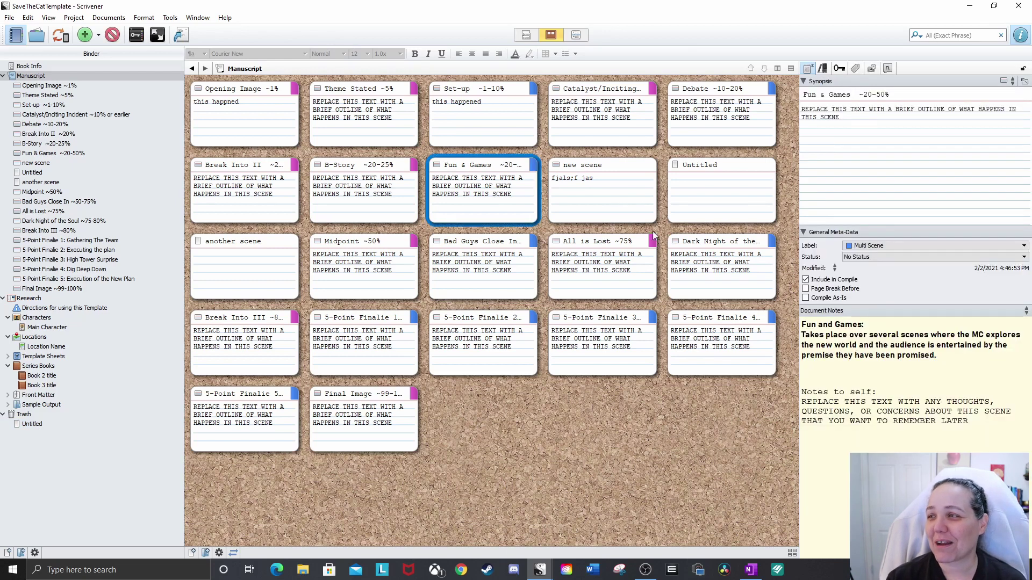
{"action": "left_click", "coordinate": [870, 257]}
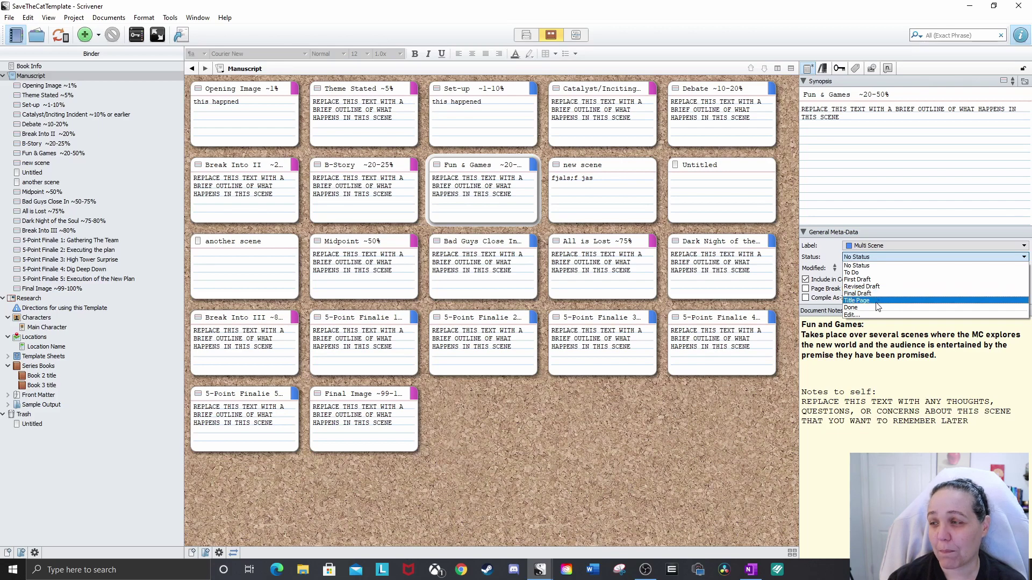
{"action": "left_click", "coordinate": [867, 309]}
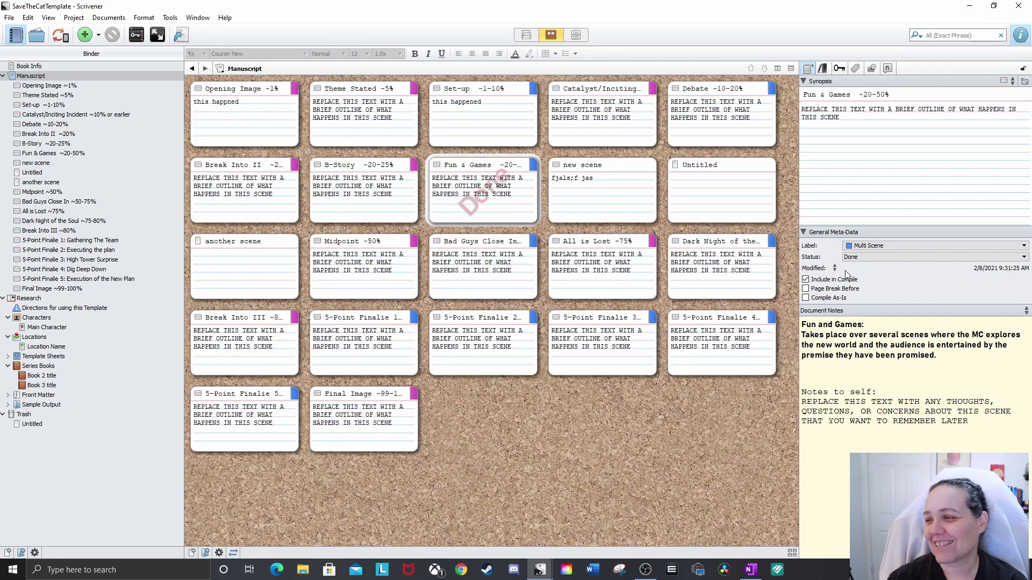
{"action": "left_click", "coordinate": [865, 257]}
{"action": "left_click", "coordinate": [859, 267]}
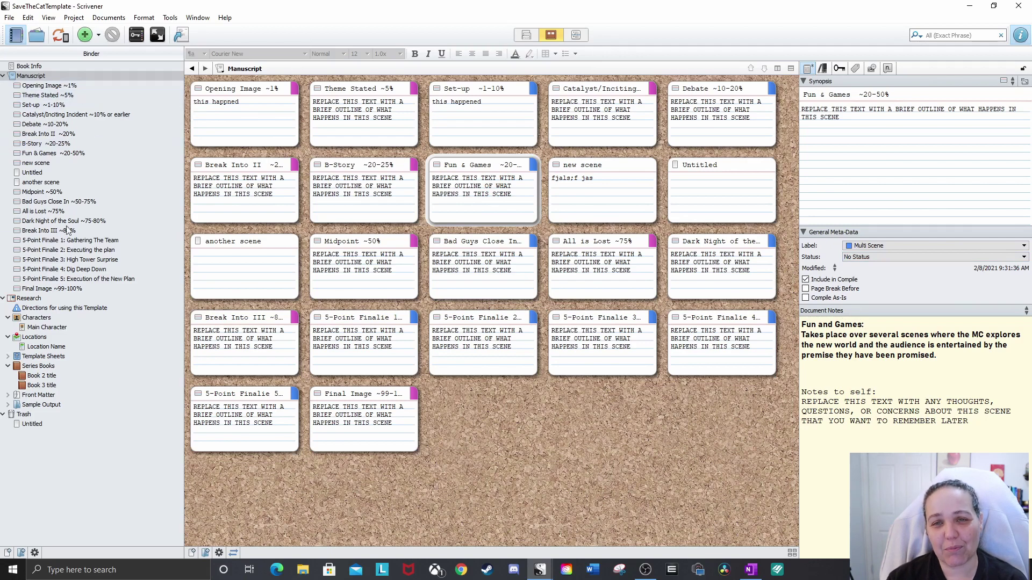
- Open Book Info and type test text after the Theme(s): field
{"action": "left_click", "coordinate": [53, 65]}
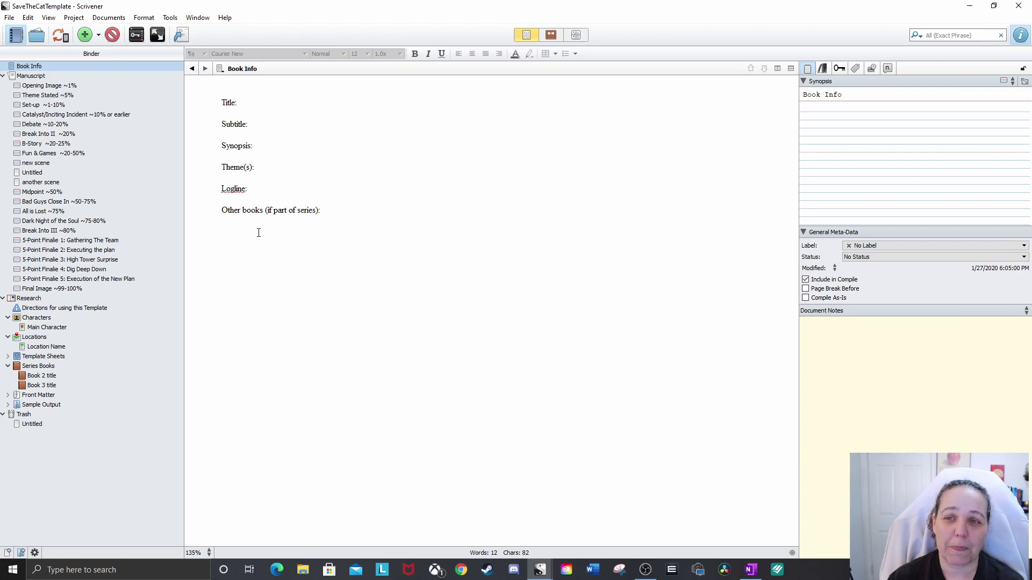
{"action": "left_click", "coordinate": [271, 166]}
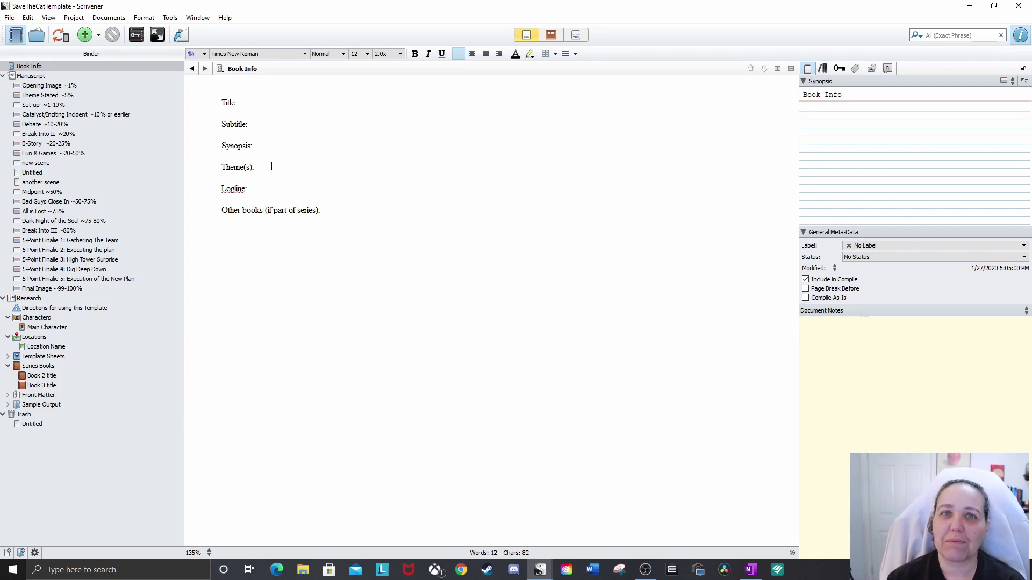
{"action": "left_click", "coordinate": [271, 166]}
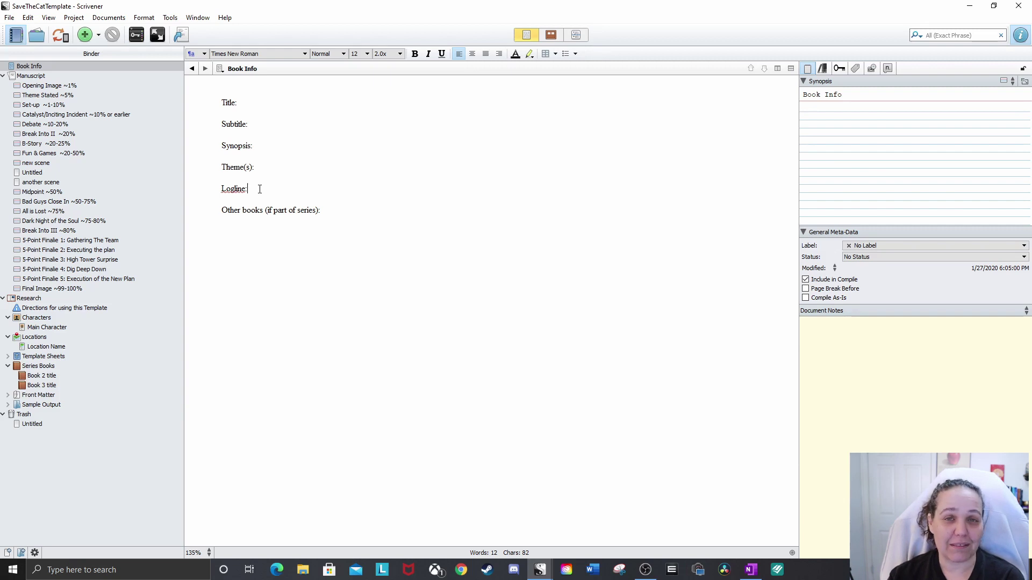
{"action": "type", "text": "kg' j a jalskj la"}
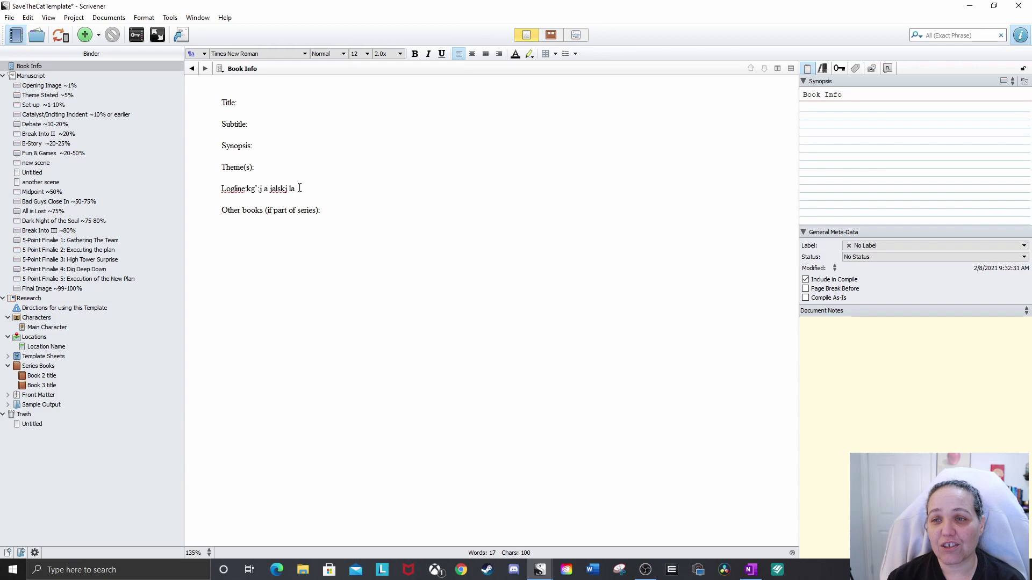
- Delete the test text after Logline:, then open Directions for using this Template
{"action": "left_click_drag", "start_coordinate": [298, 188], "coordinate": [249, 192]}
{"action": "key", "text": "BackSpace"}
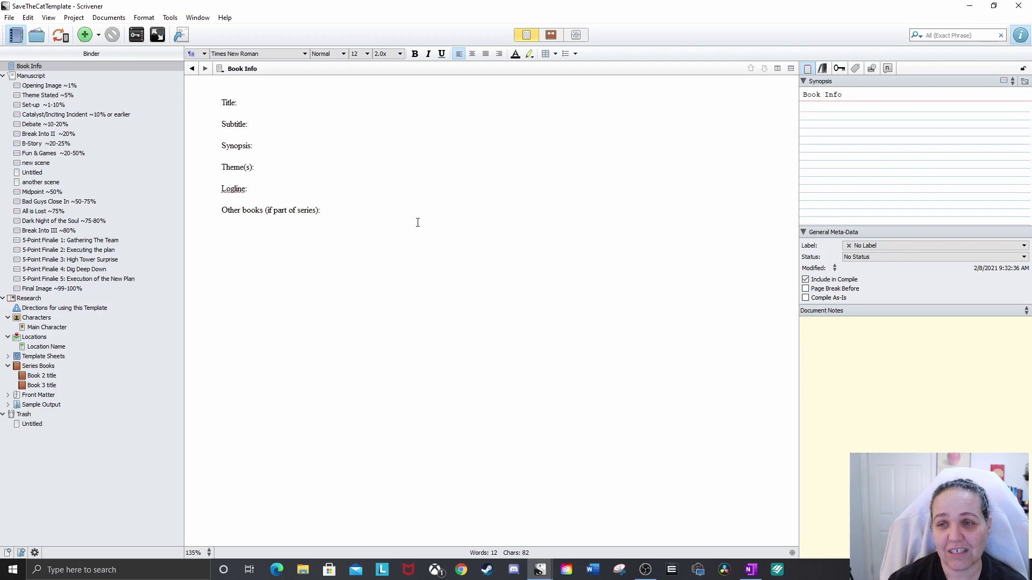
{"action": "left_click", "coordinate": [355, 182]}
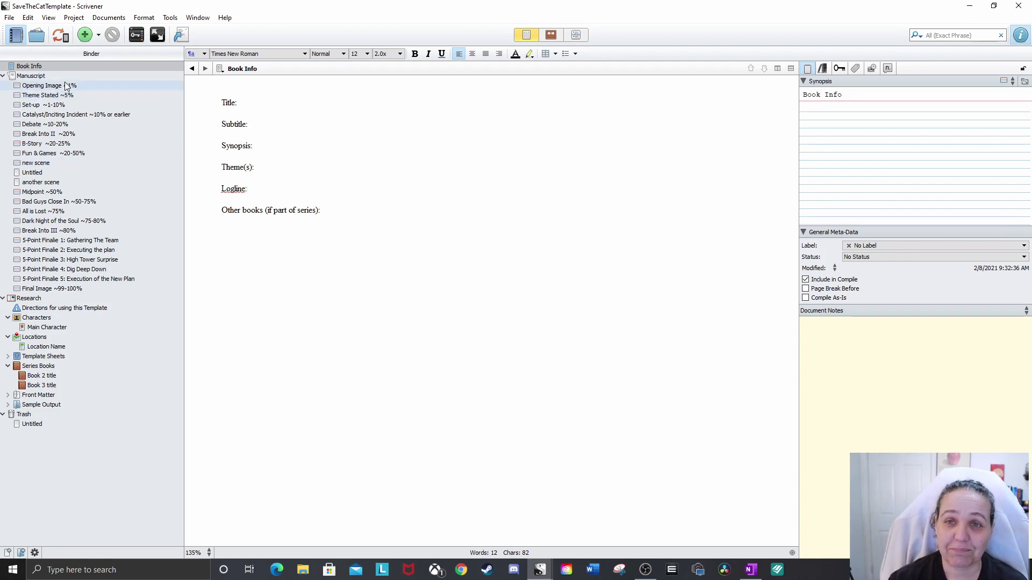
{"action": "left_click", "coordinate": [33, 75]}
{"action": "left_click", "coordinate": [75, 309]}
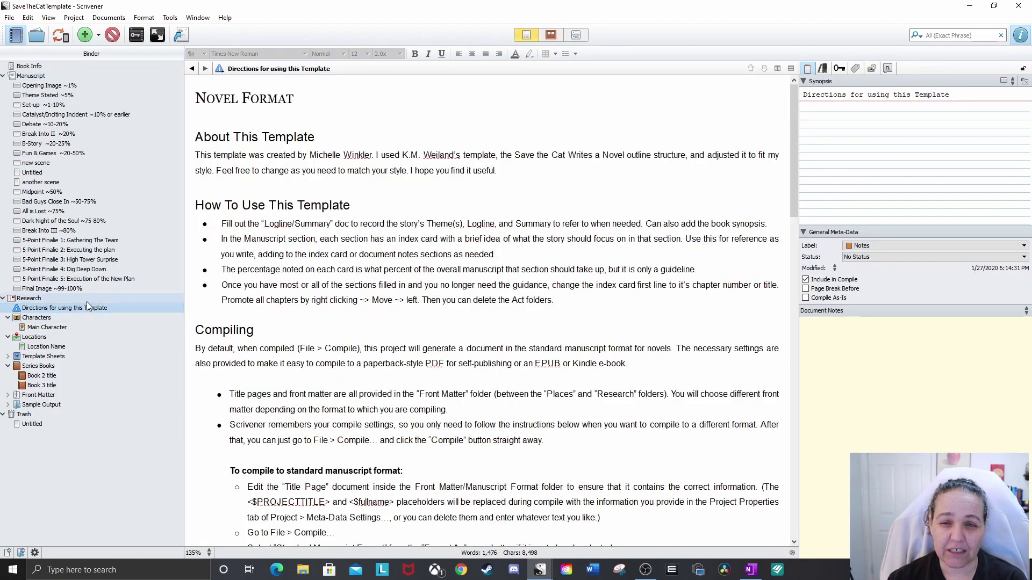
- Read the directions, then view the Main Character sheet and the Location Template sheet
{"action": "left_click", "coordinate": [345, 302]}
{"action": "scroll", "coordinate": [346, 303], "scroll_direction": "down", "scroll_amount": 3}
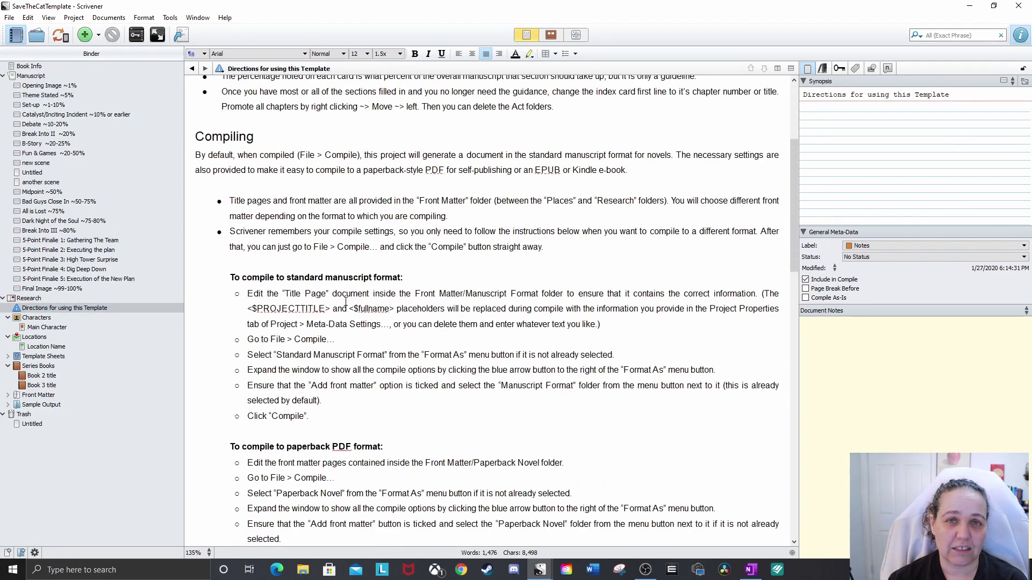
{"action": "scroll", "coordinate": [346, 302], "scroll_direction": "up", "scroll_amount": 3}
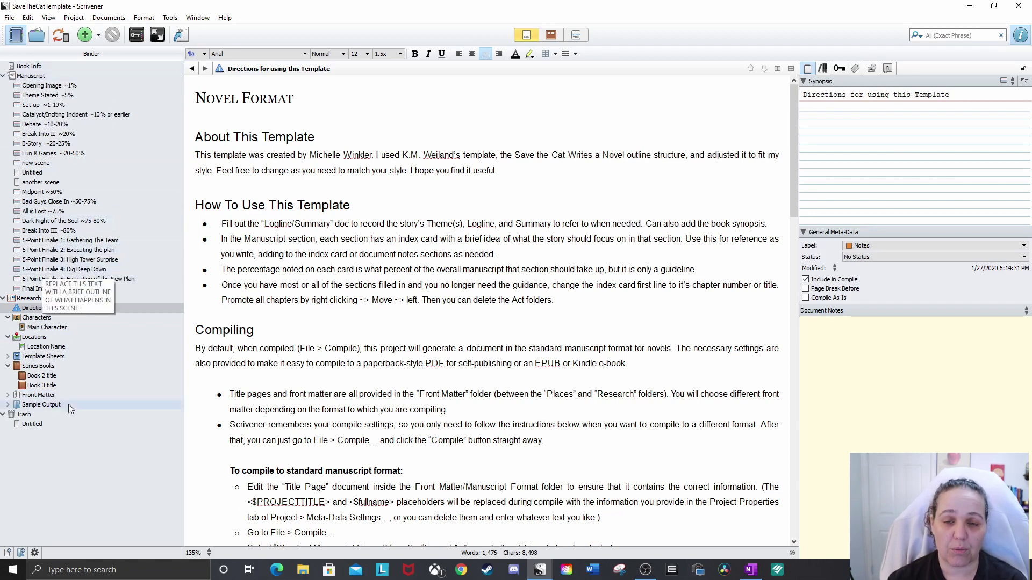
{"action": "left_click", "coordinate": [53, 328]}
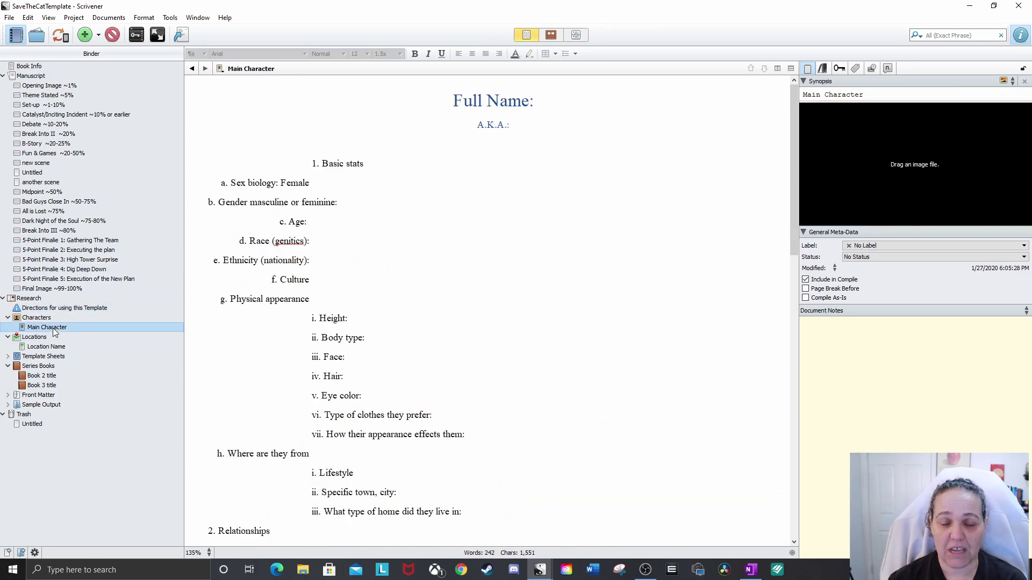
{"action": "double_click", "coordinate": [43, 357]}
{"action": "left_click", "coordinate": [50, 376]}
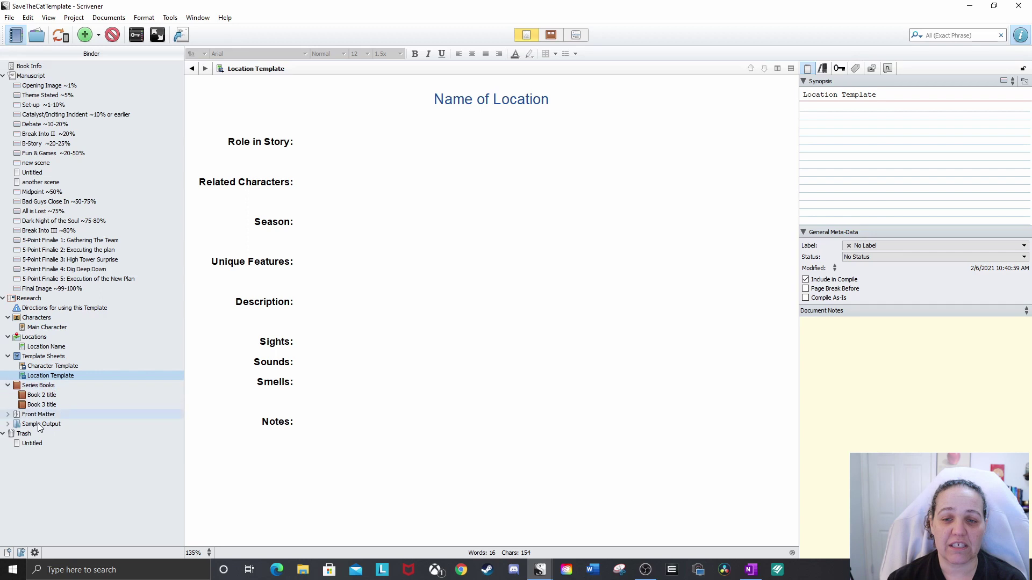
- Bring up the 'Book 2 title' page with its blank Title, Subtitle, Synopsis and Logline fields
{"action": "left_click", "coordinate": [52, 395]}
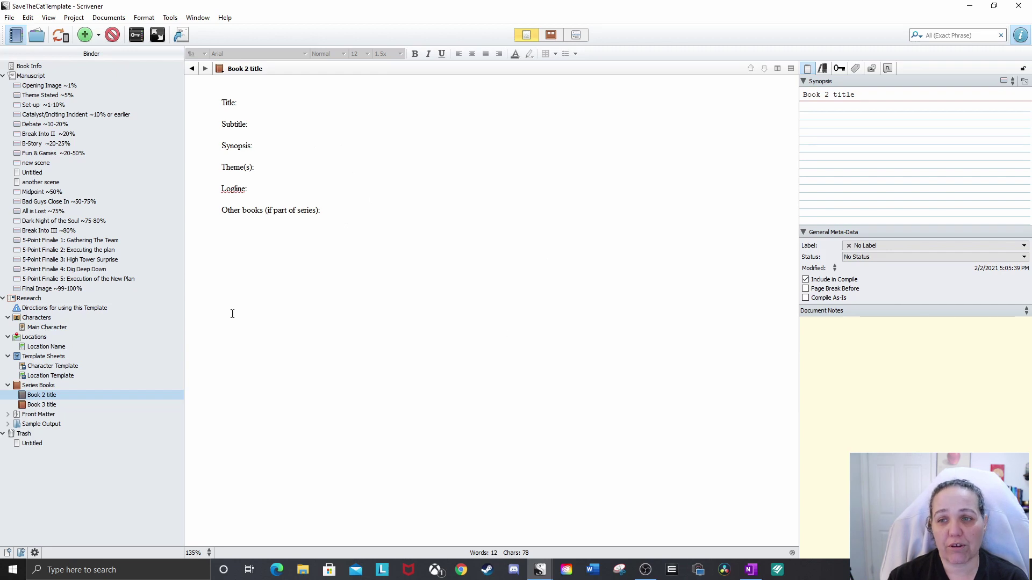
{"action": "left_click", "coordinate": [236, 266]}
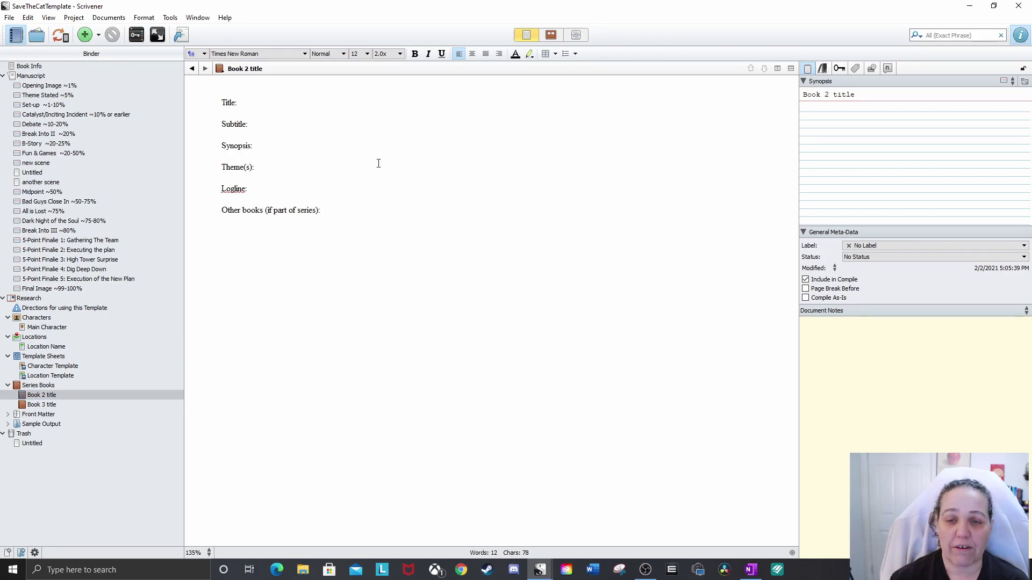
{"action": "left_click", "coordinate": [64, 467]}
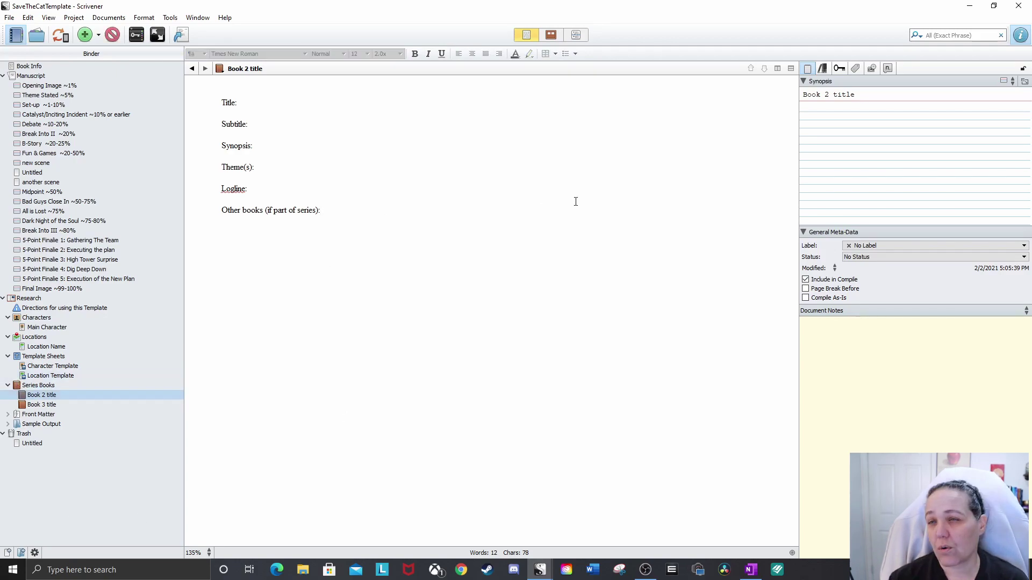